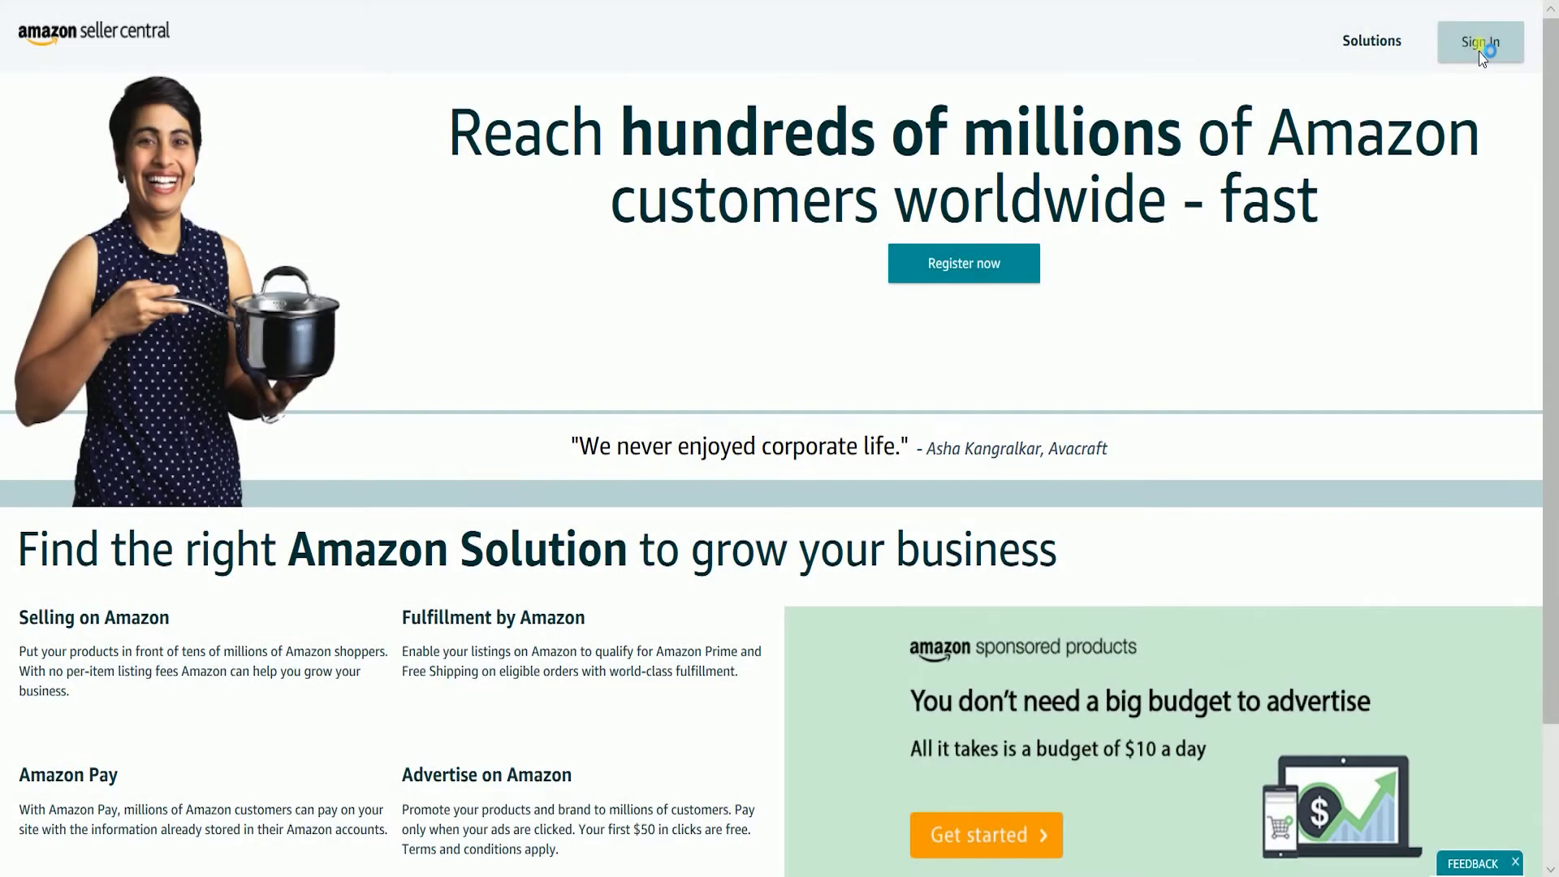
# Step: Sign in to the Seller Central account with its email and password to reach the home dashboard
pyautogui.click(1481, 45)
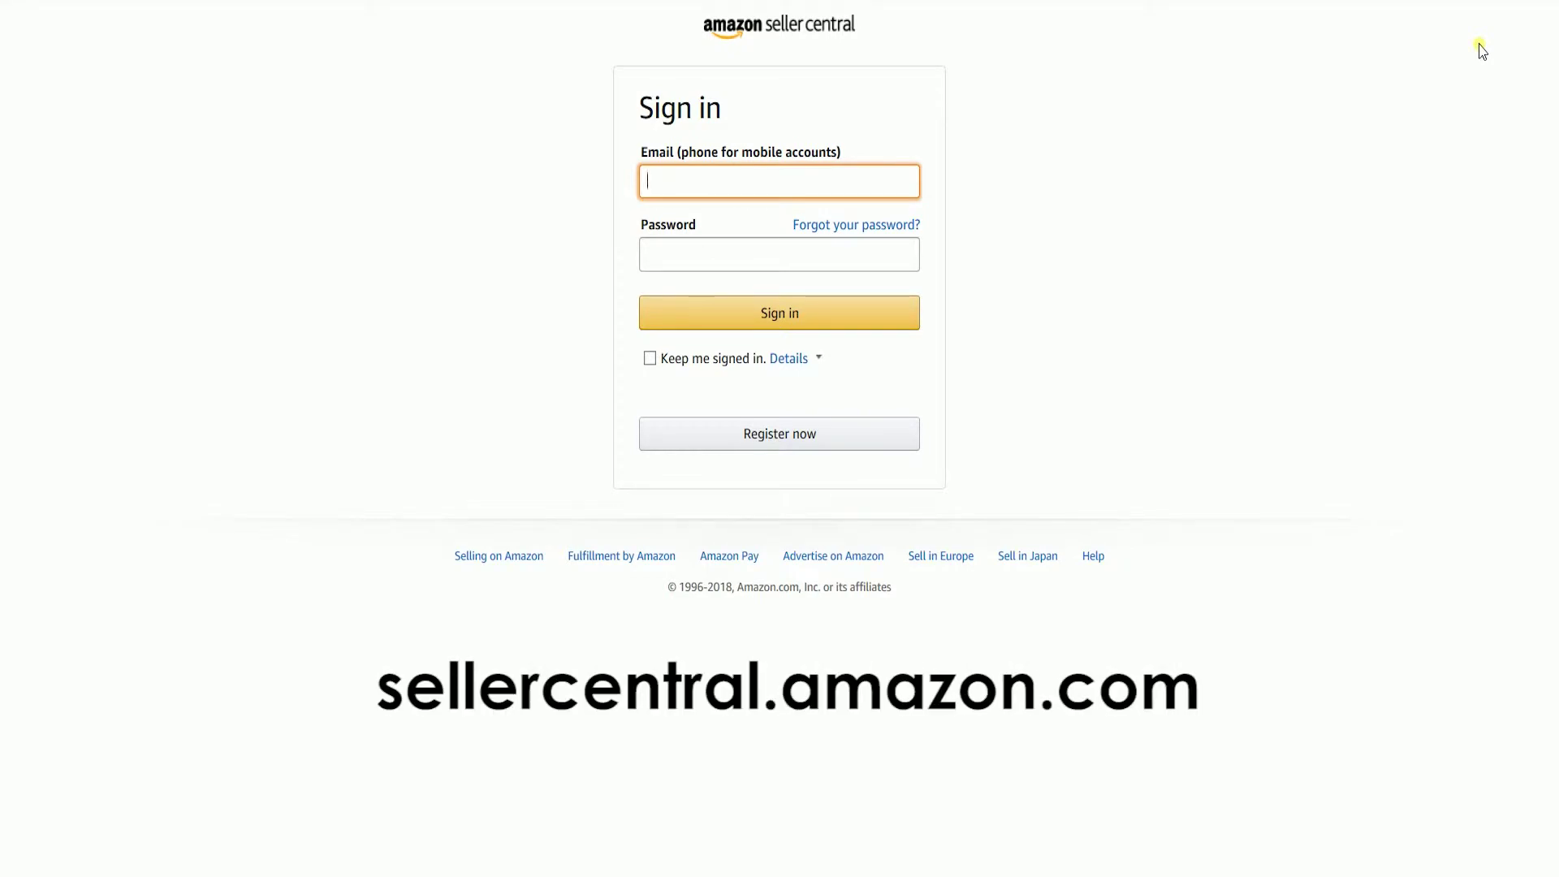
pyautogui.click(838, 329)
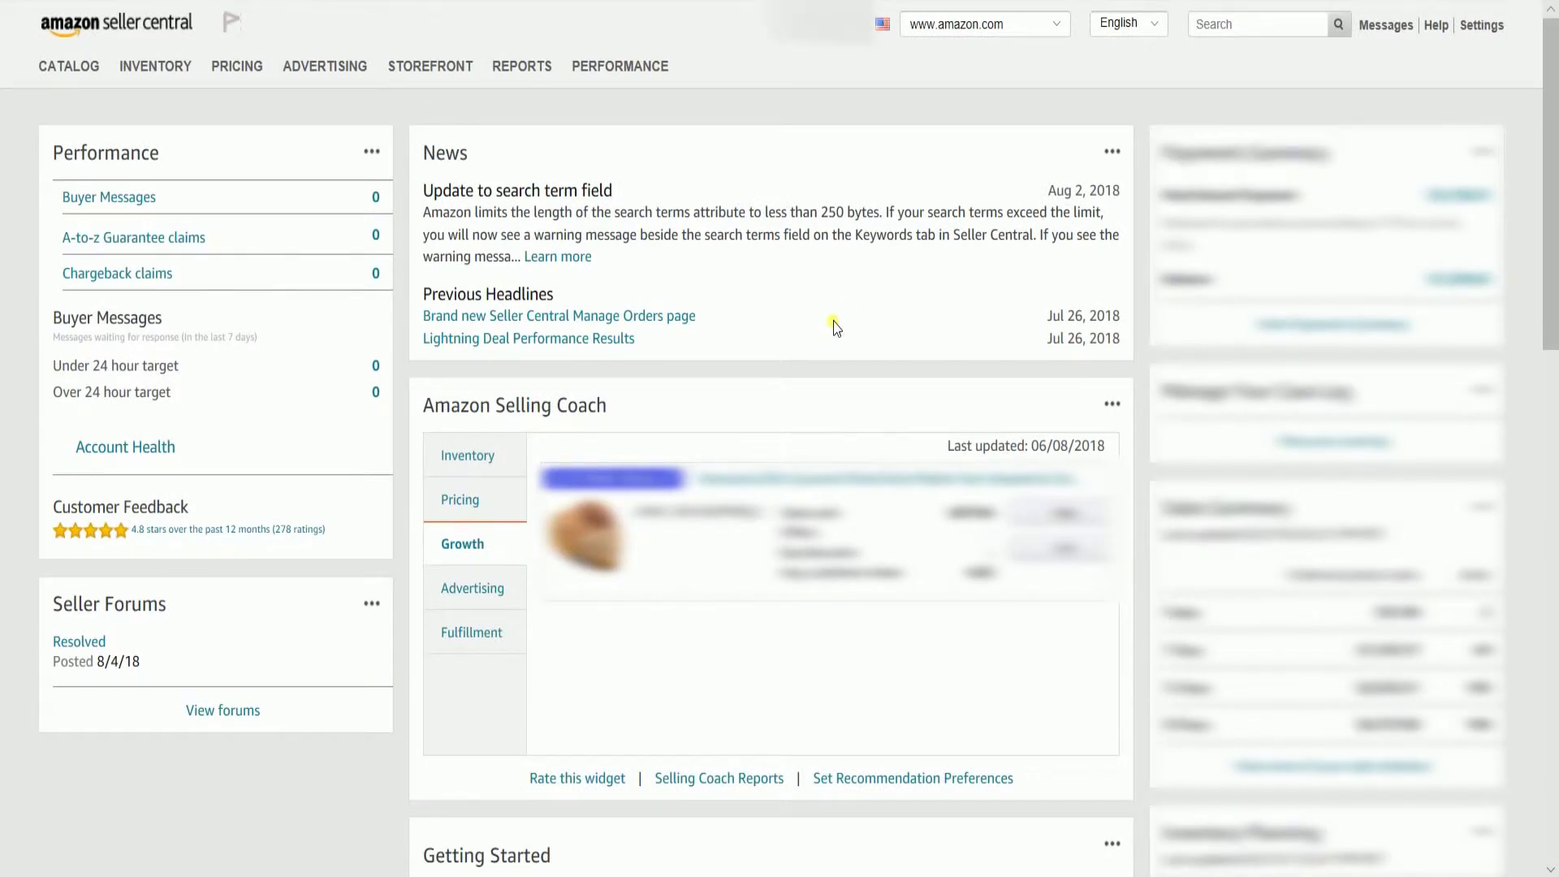
pyautogui.moveTo(181, 74)
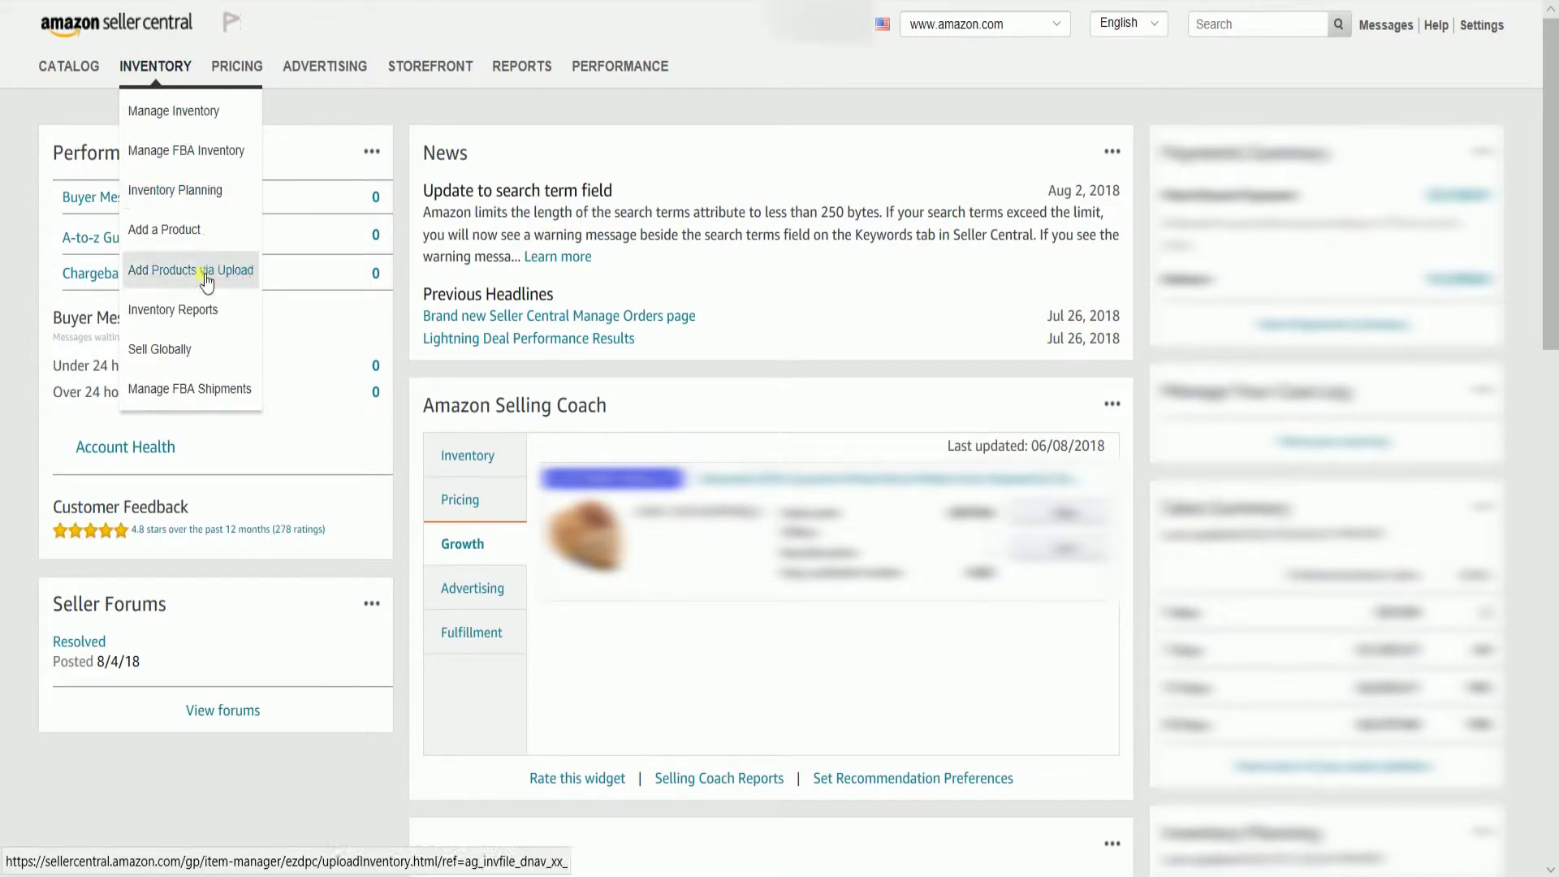
# Step: Request a new Inventory Report on Inventory Reports and download the most recent ready report
pyautogui.click(209, 313)
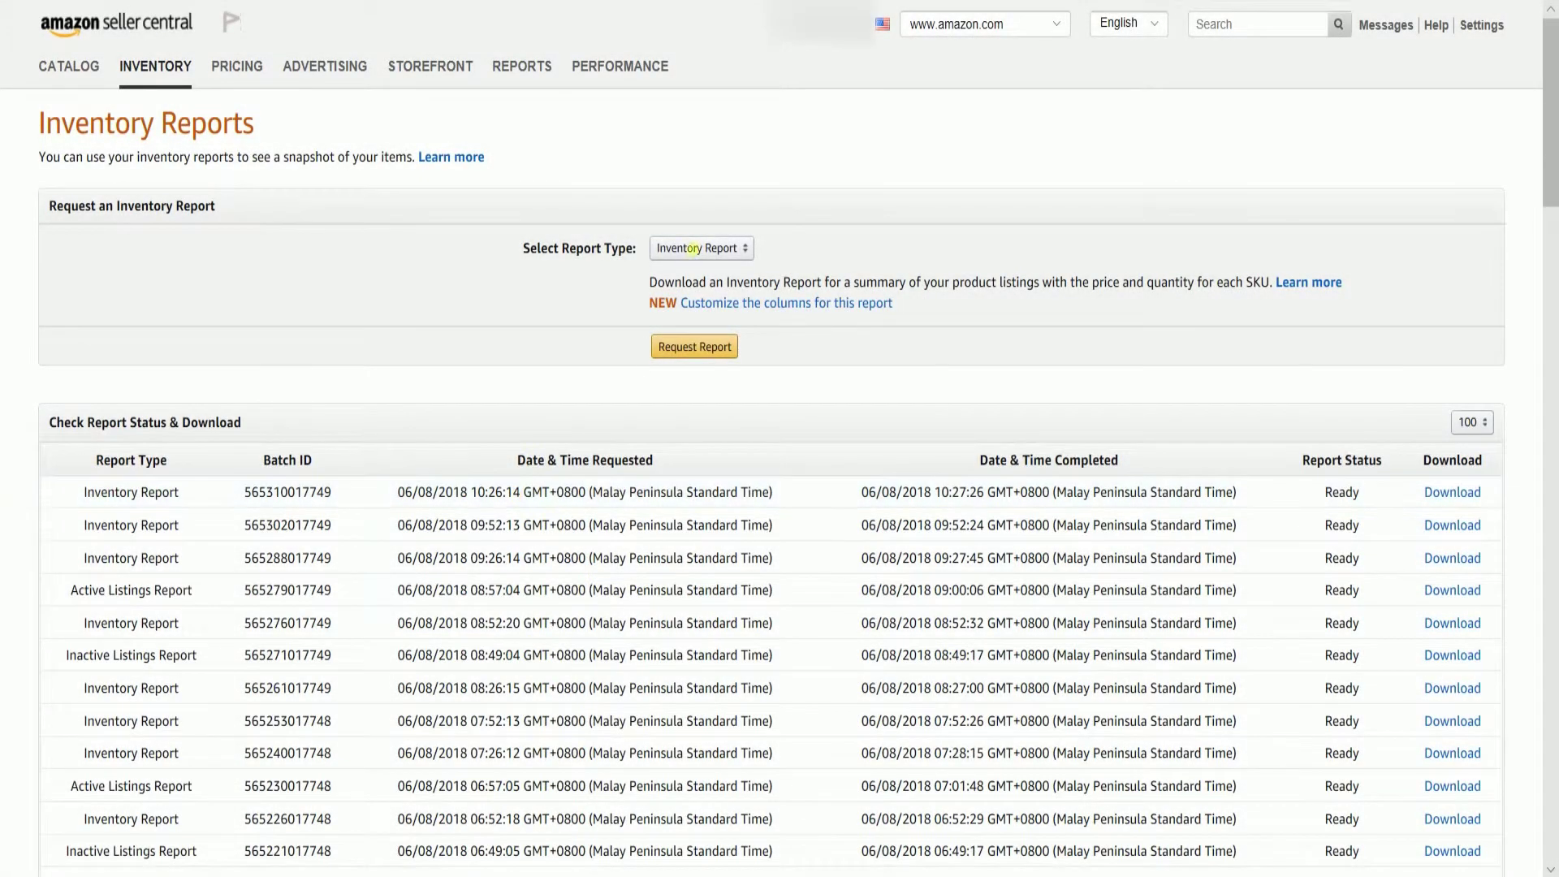
pyautogui.click(714, 249)
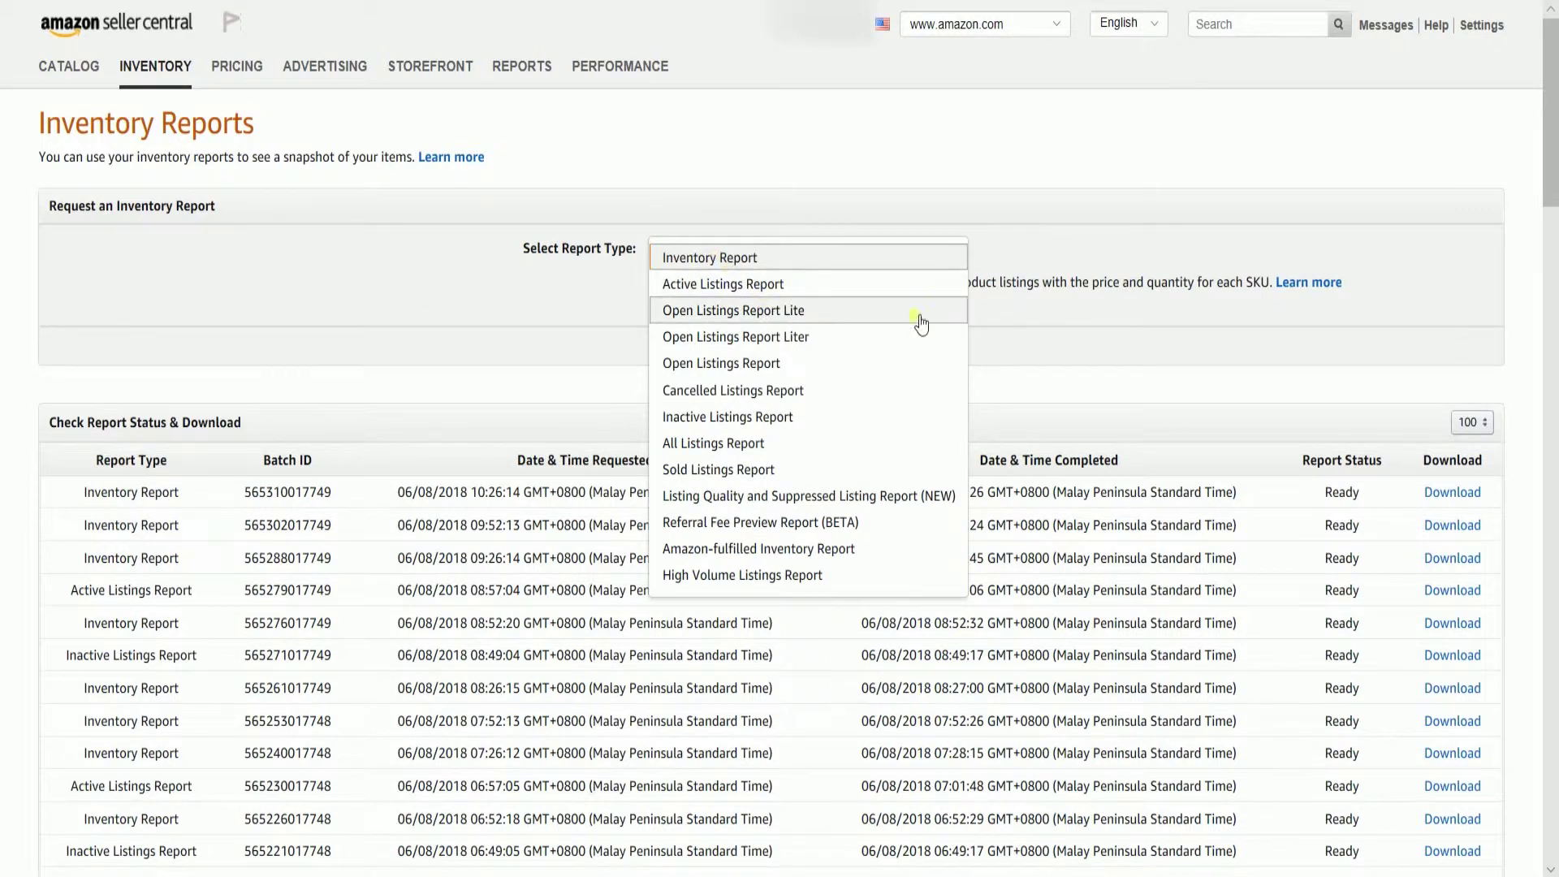
pyautogui.click(894, 259)
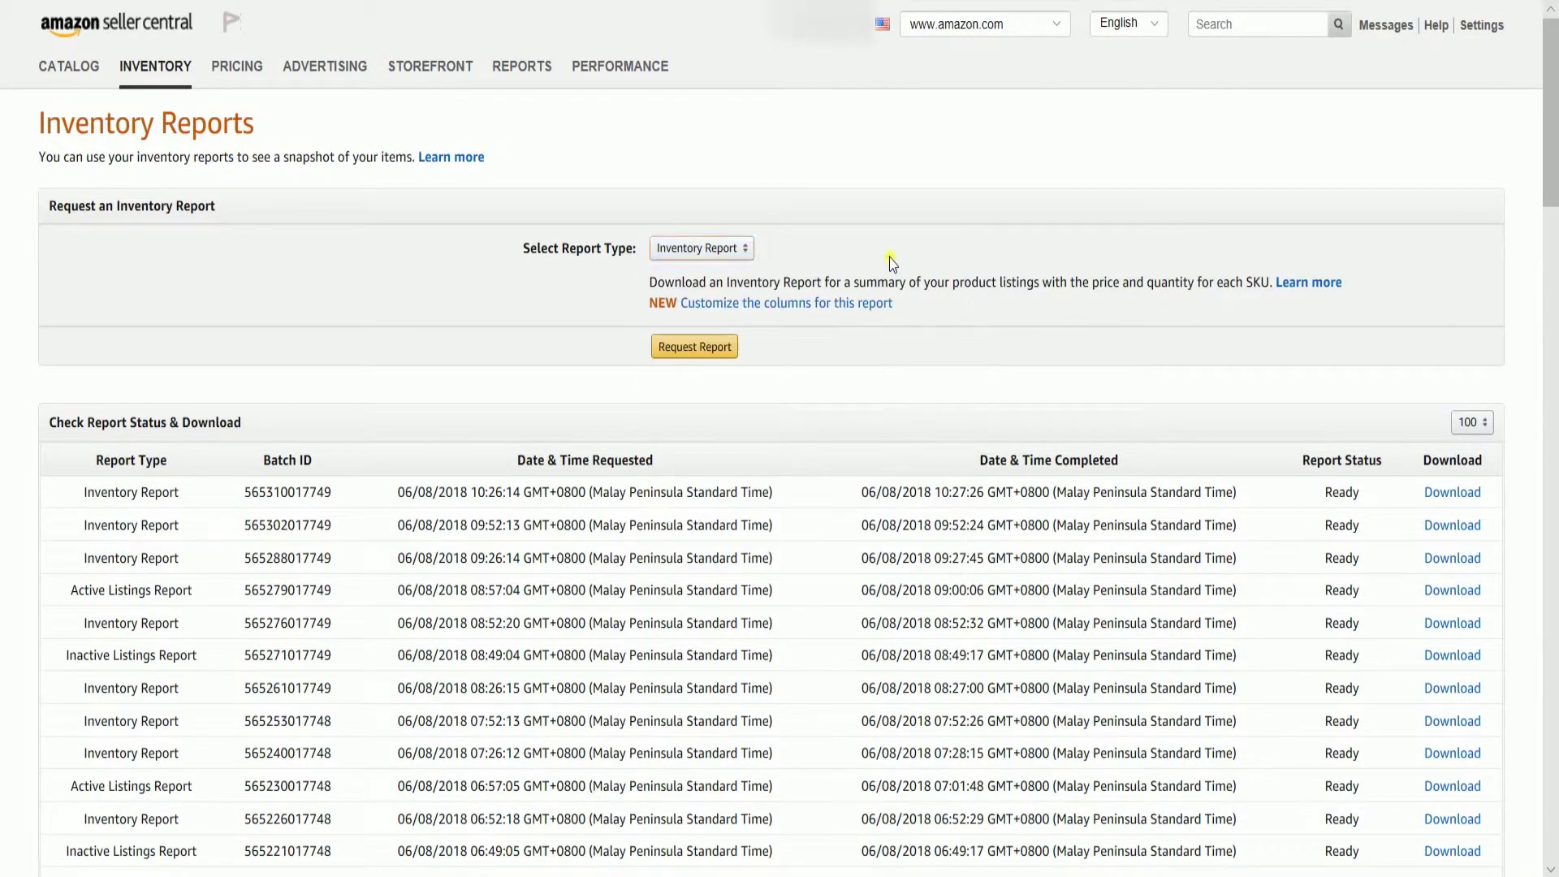
pyautogui.click(800, 398)
pyautogui.click(696, 357)
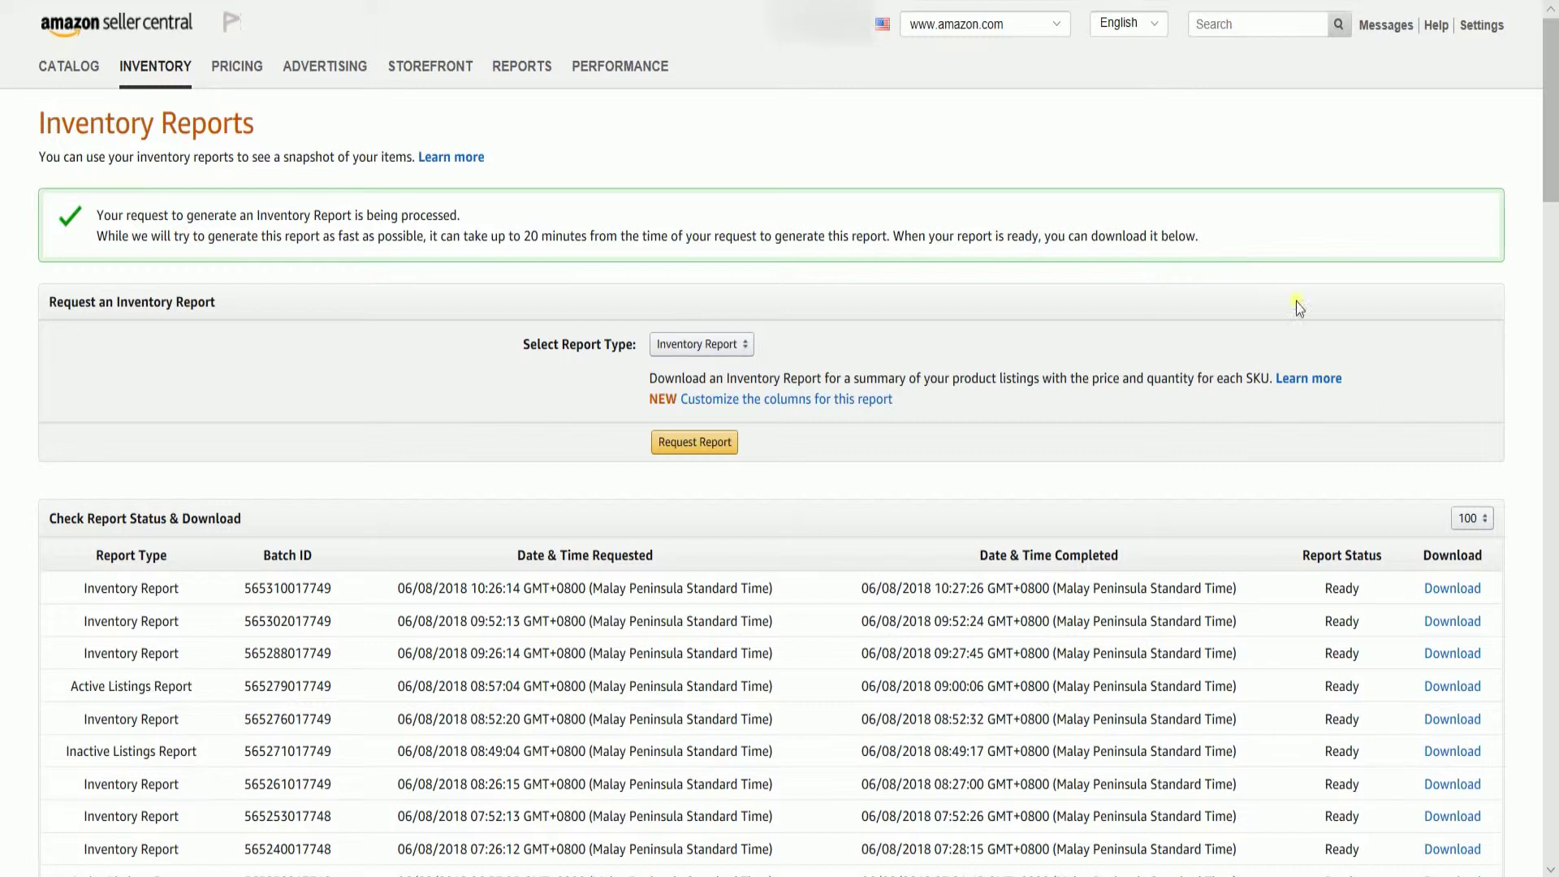
pyautogui.click(1454, 590)
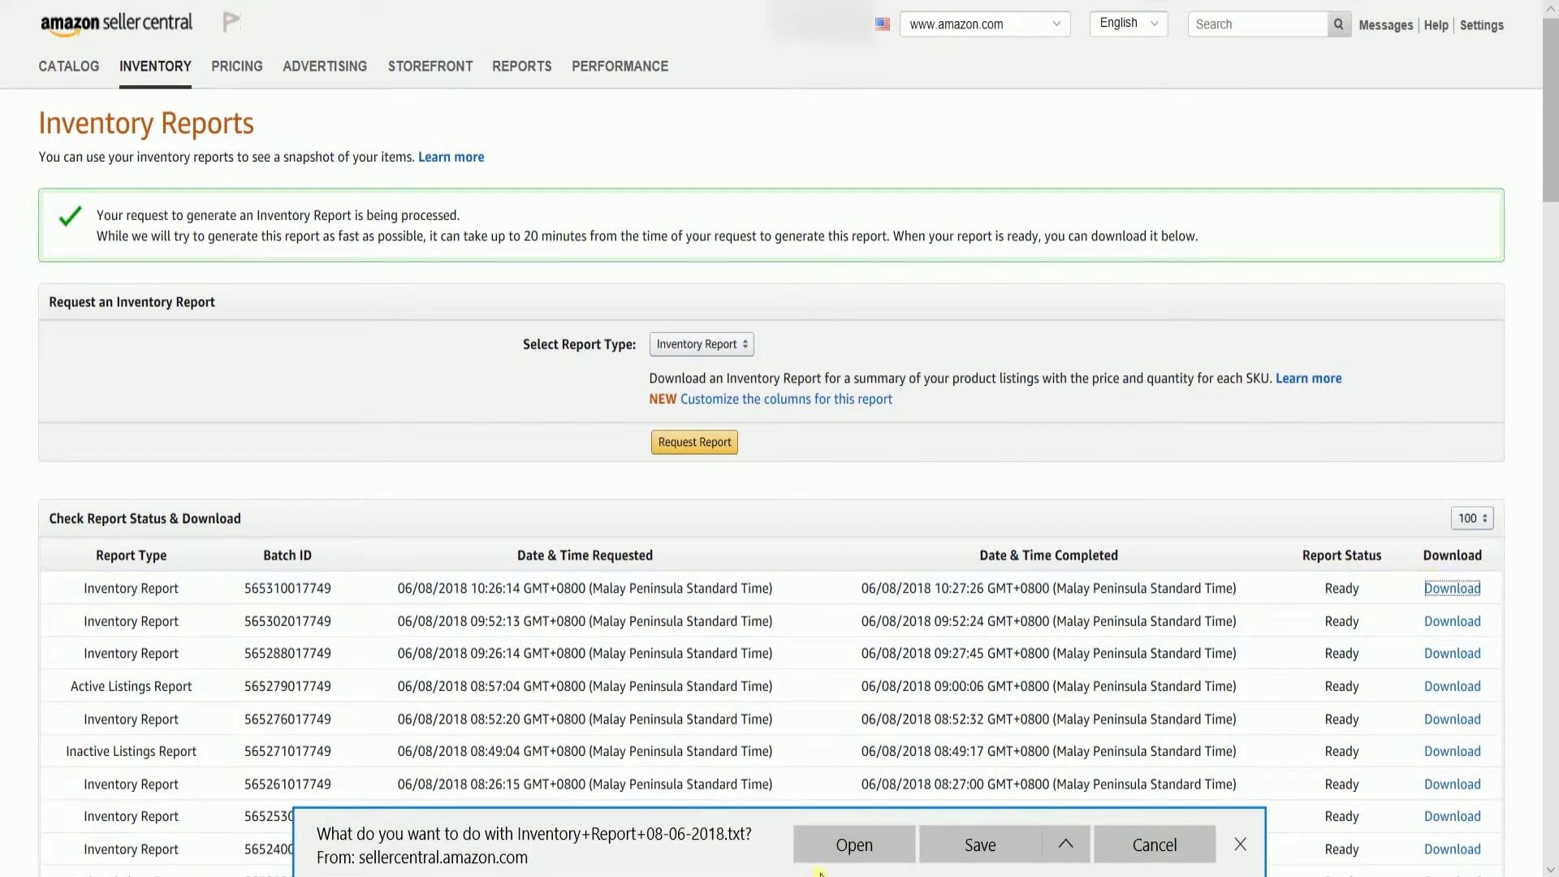
# Step: Save Inventory+Report+08-06-2018.txt from the download bar and open it
pyautogui.click(975, 860)
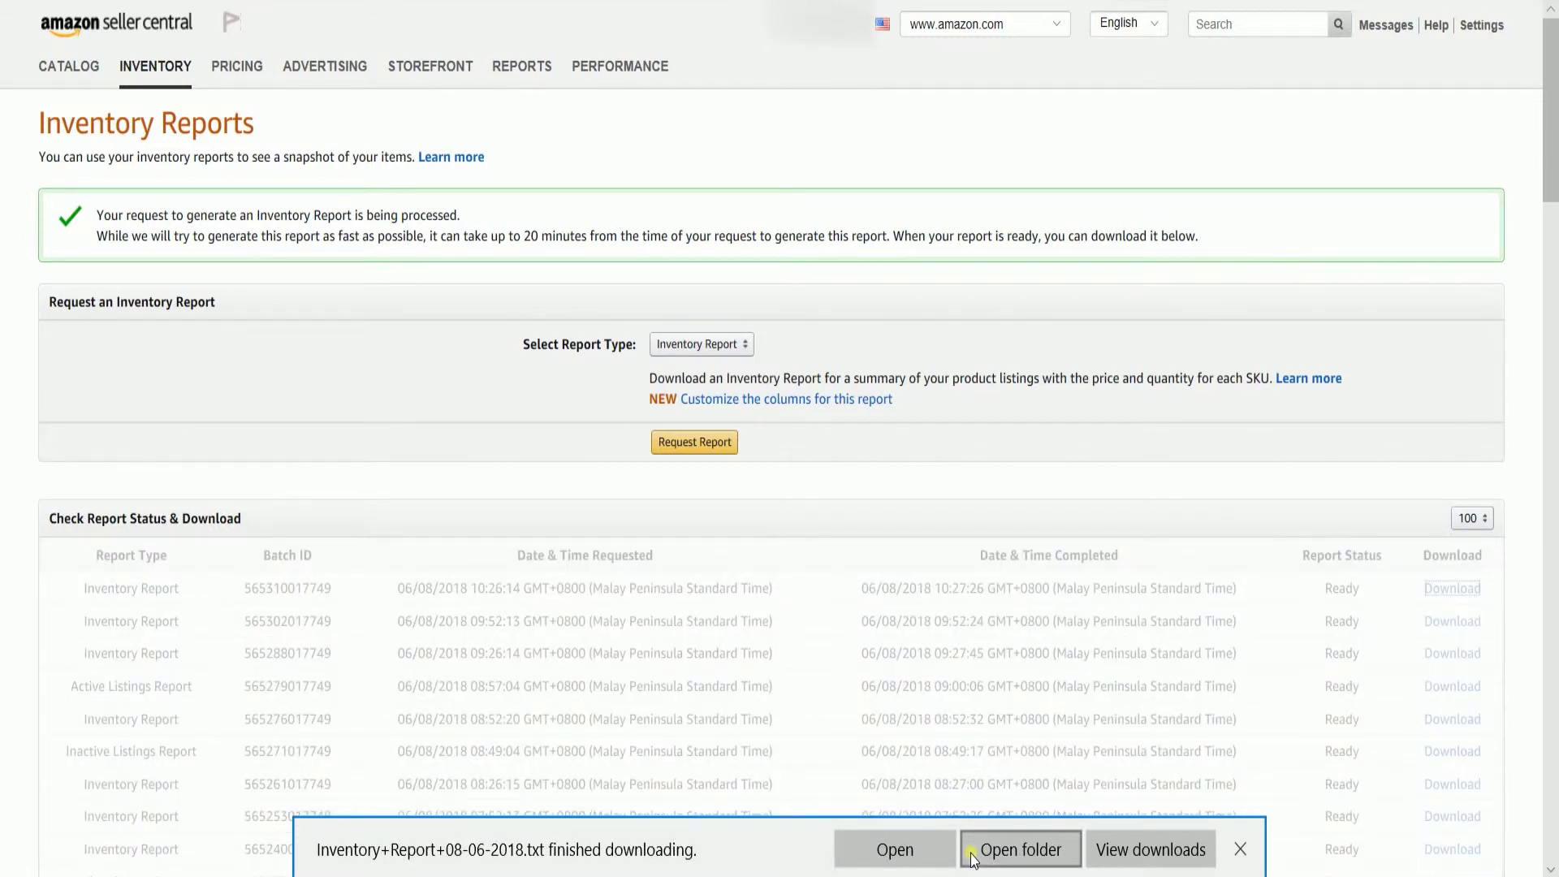
pyautogui.click(894, 850)
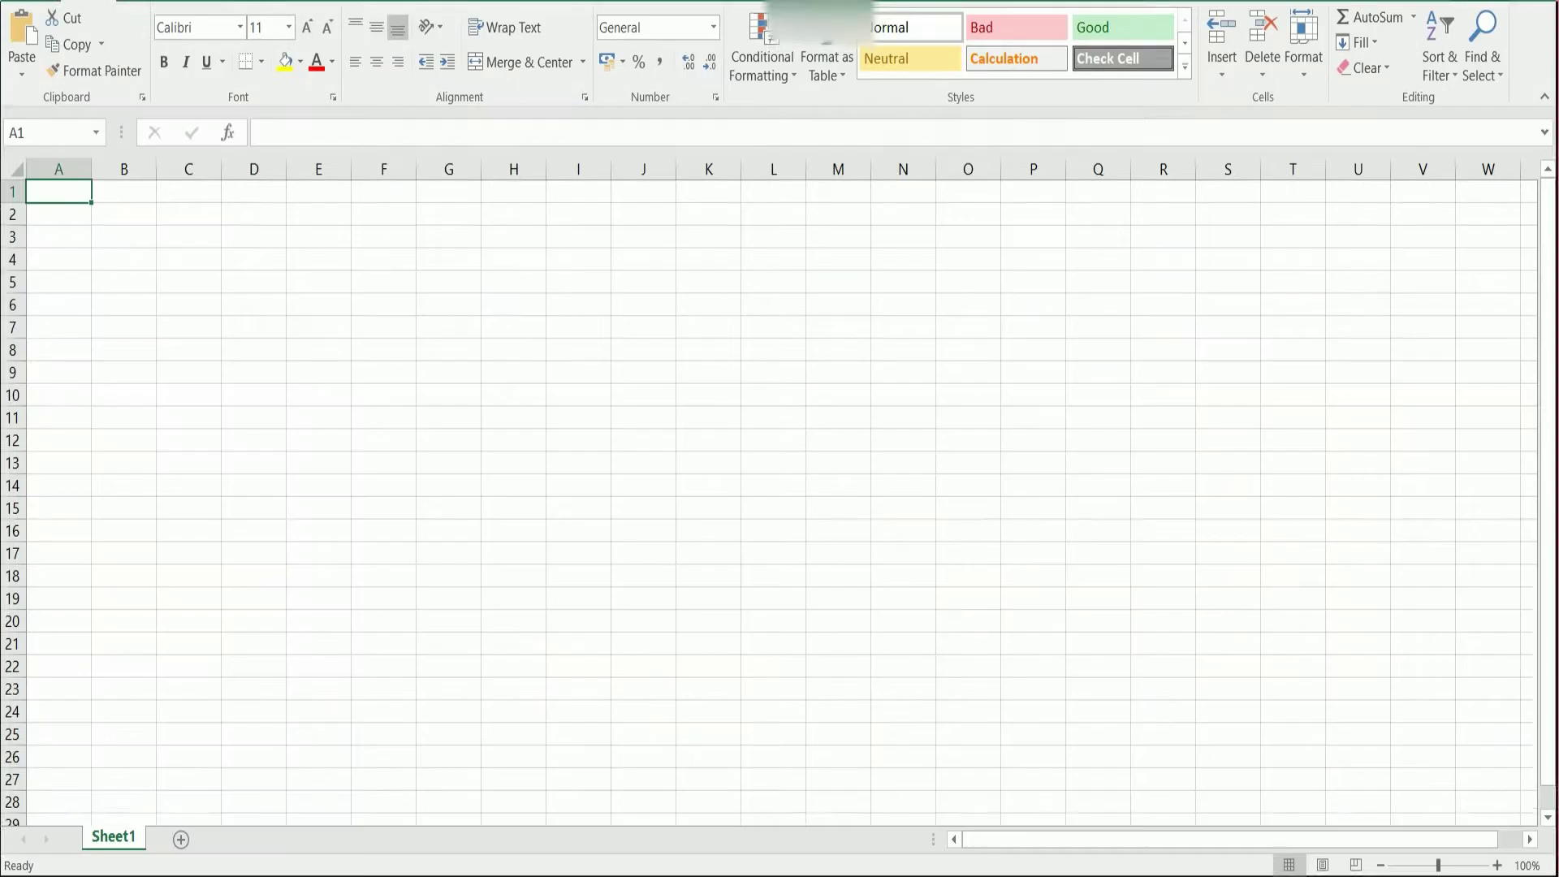
# Step: Select and copy all the inventory report text in Notepad
pyautogui.hotkey('alt', 'Tab')
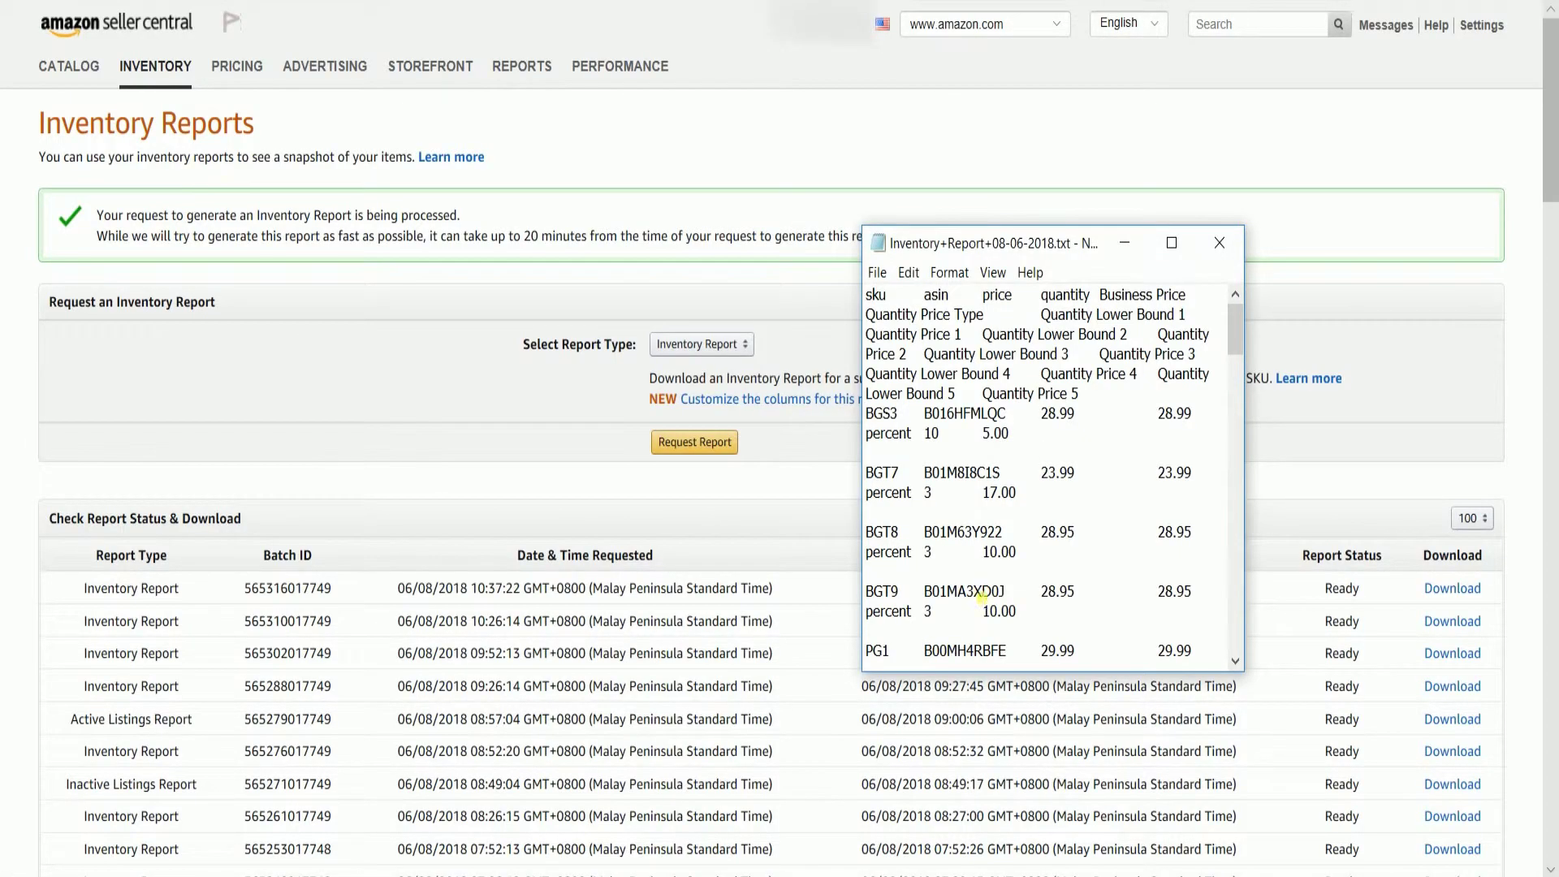
pyautogui.hotkey('ctrl', 'a')
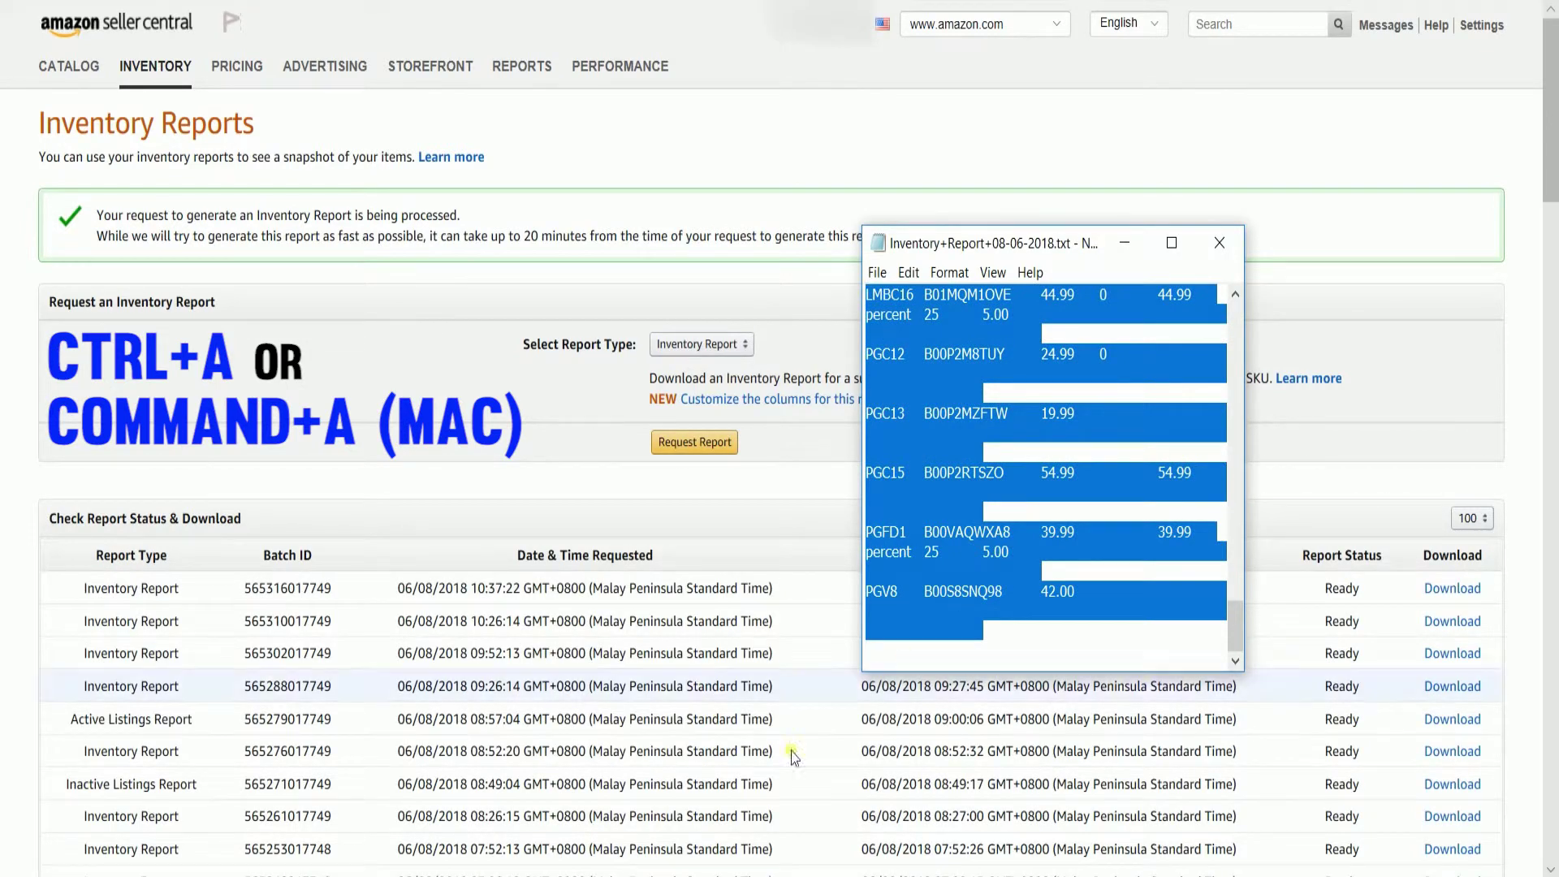
pyautogui.keyDown('shift'); pyautogui.click(865, 522); pyautogui.keyUp('shift')
pyautogui.hotkey('ctrl', 'a')
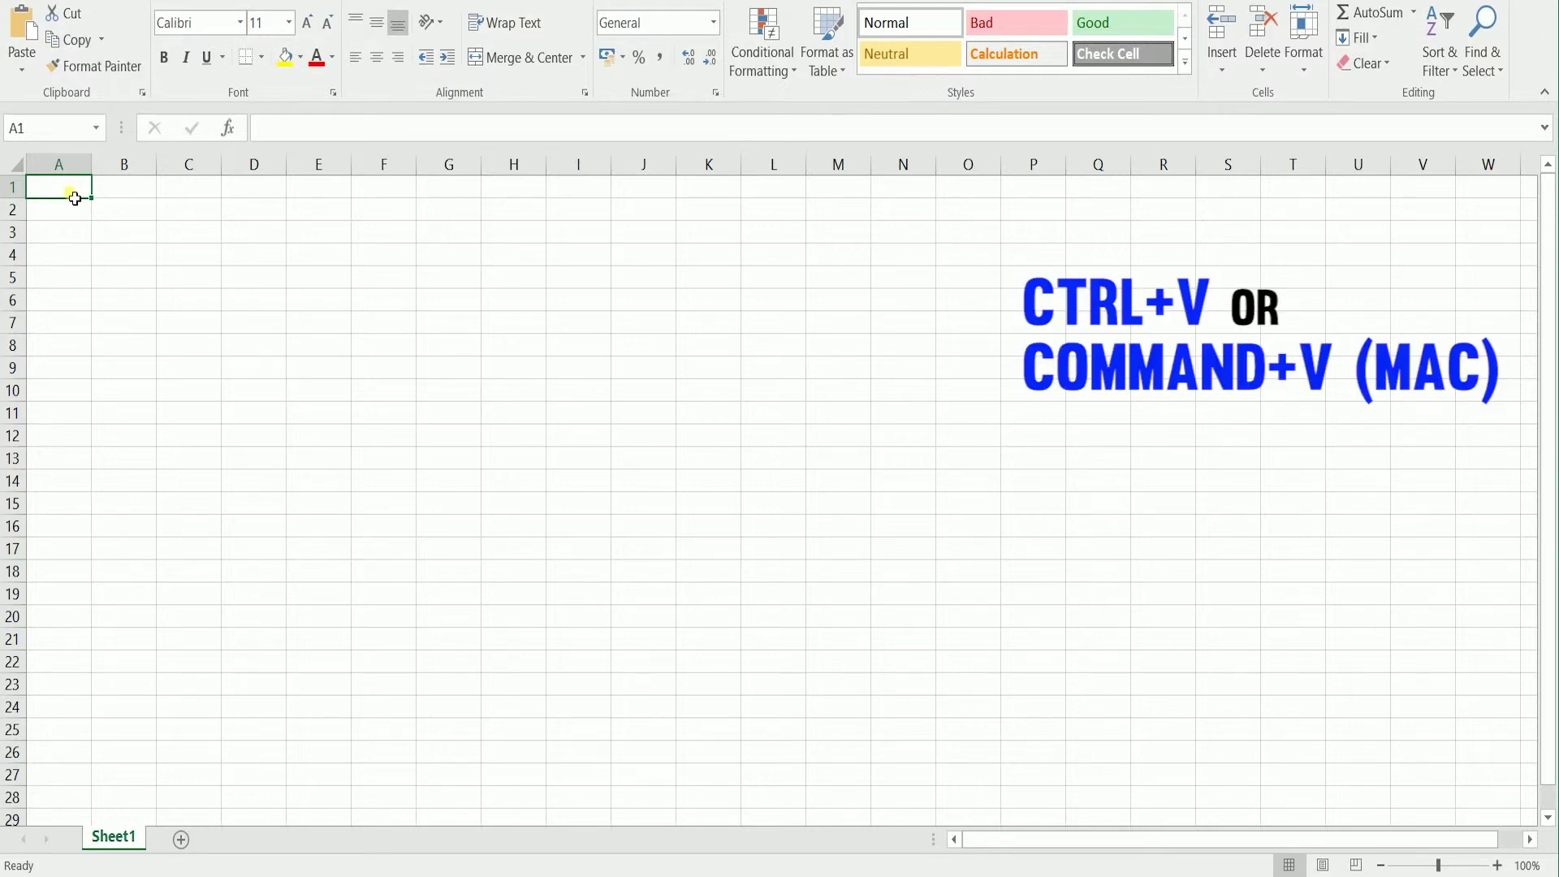
# Step: Paste the inventory report at A1 and autofit columns A–C, widening column C further
pyautogui.hotkey('ctrl', 'v')
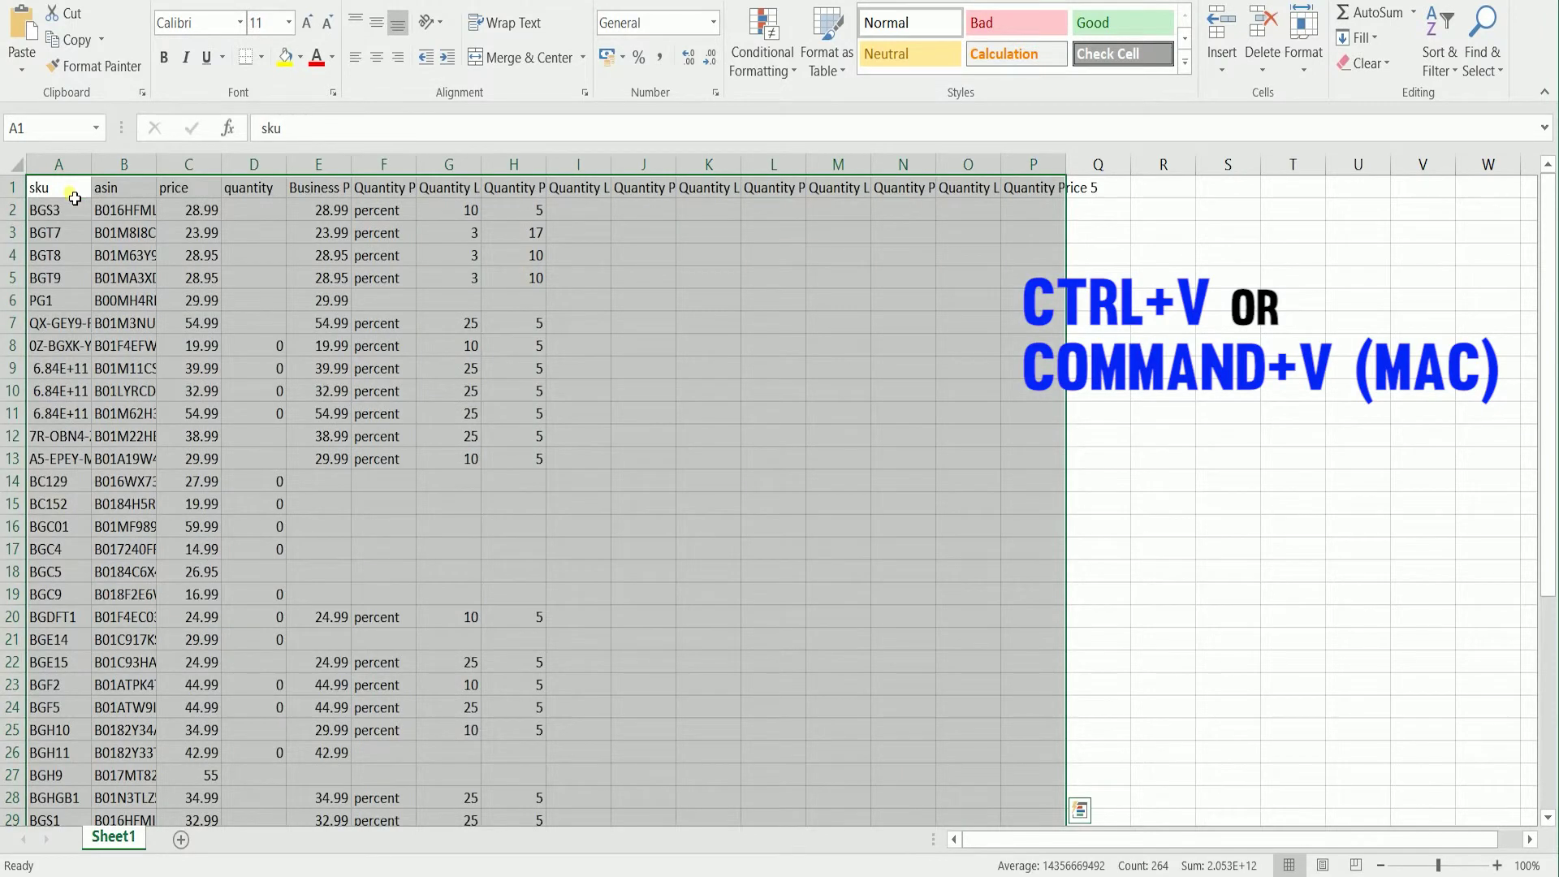
pyautogui.click(845, 341)
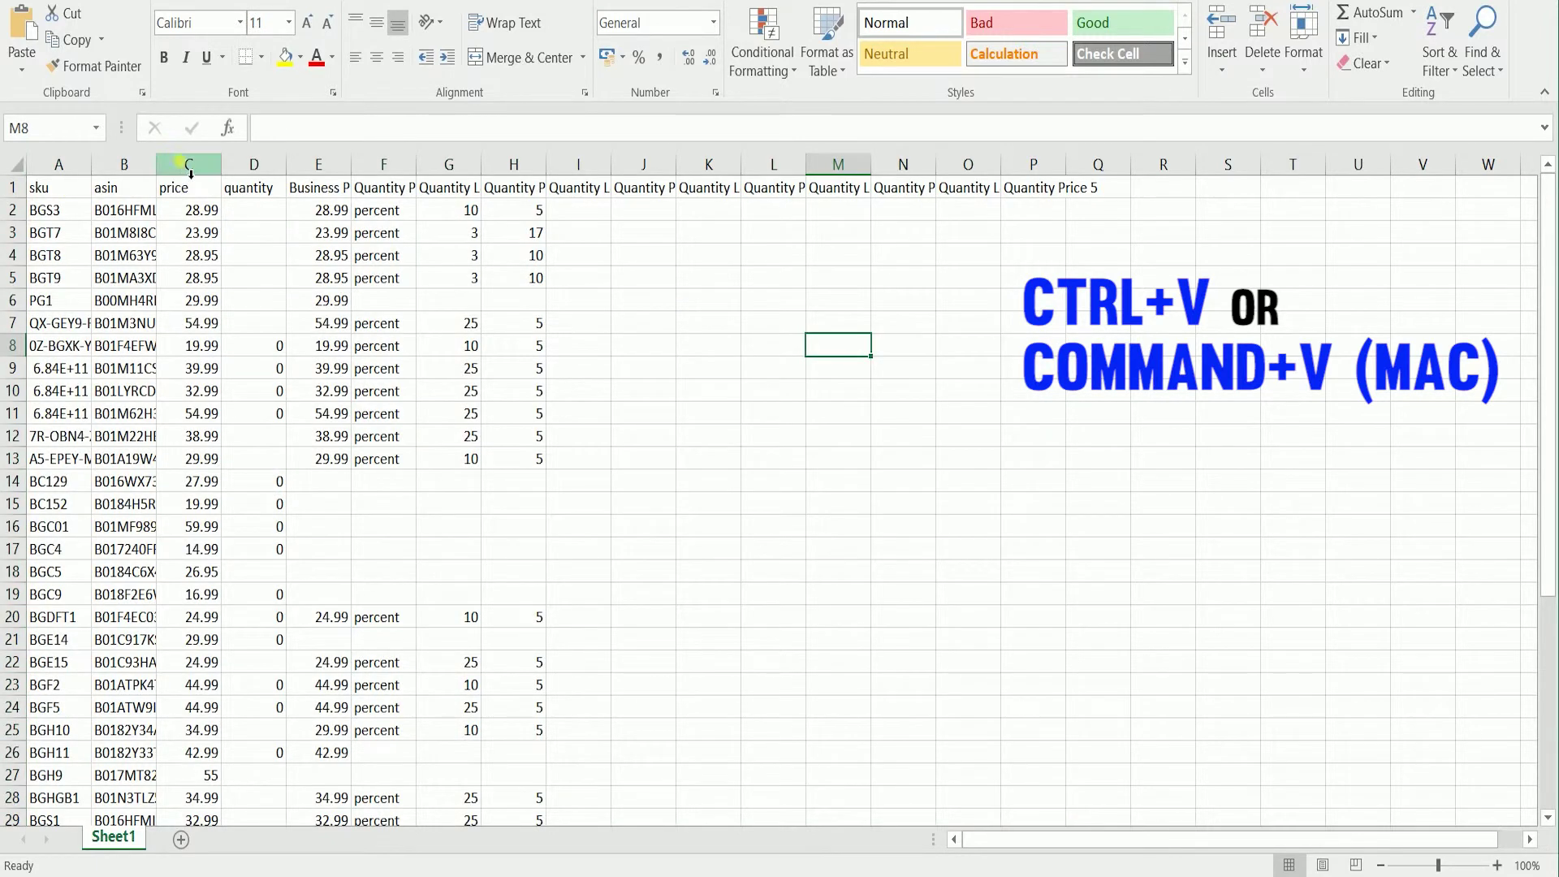
pyautogui.doubleClick(92, 165)
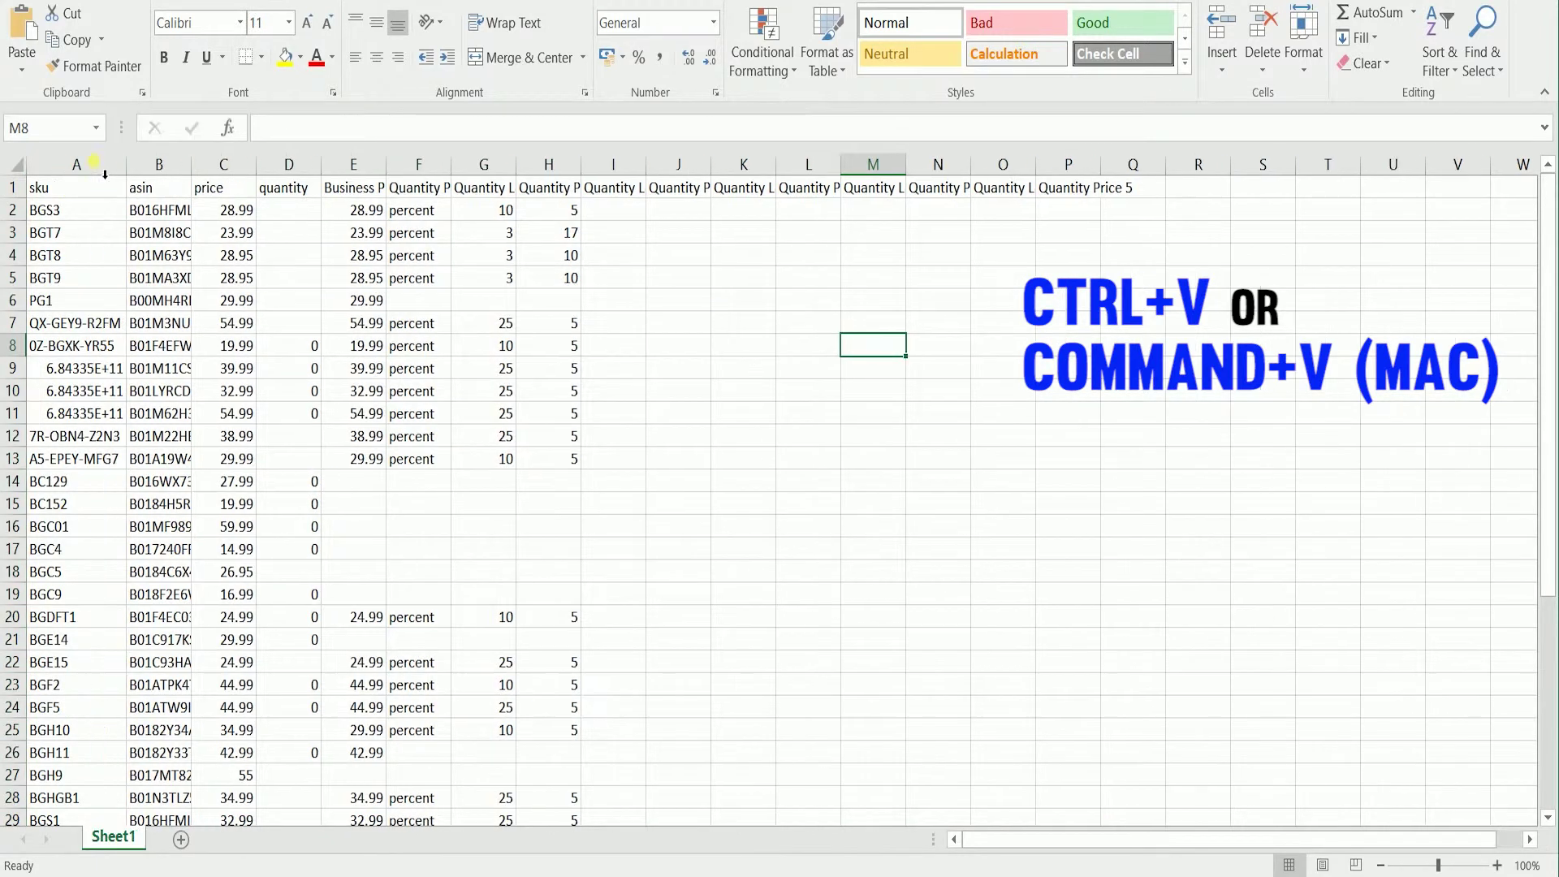
pyautogui.doubleClick(191, 165)
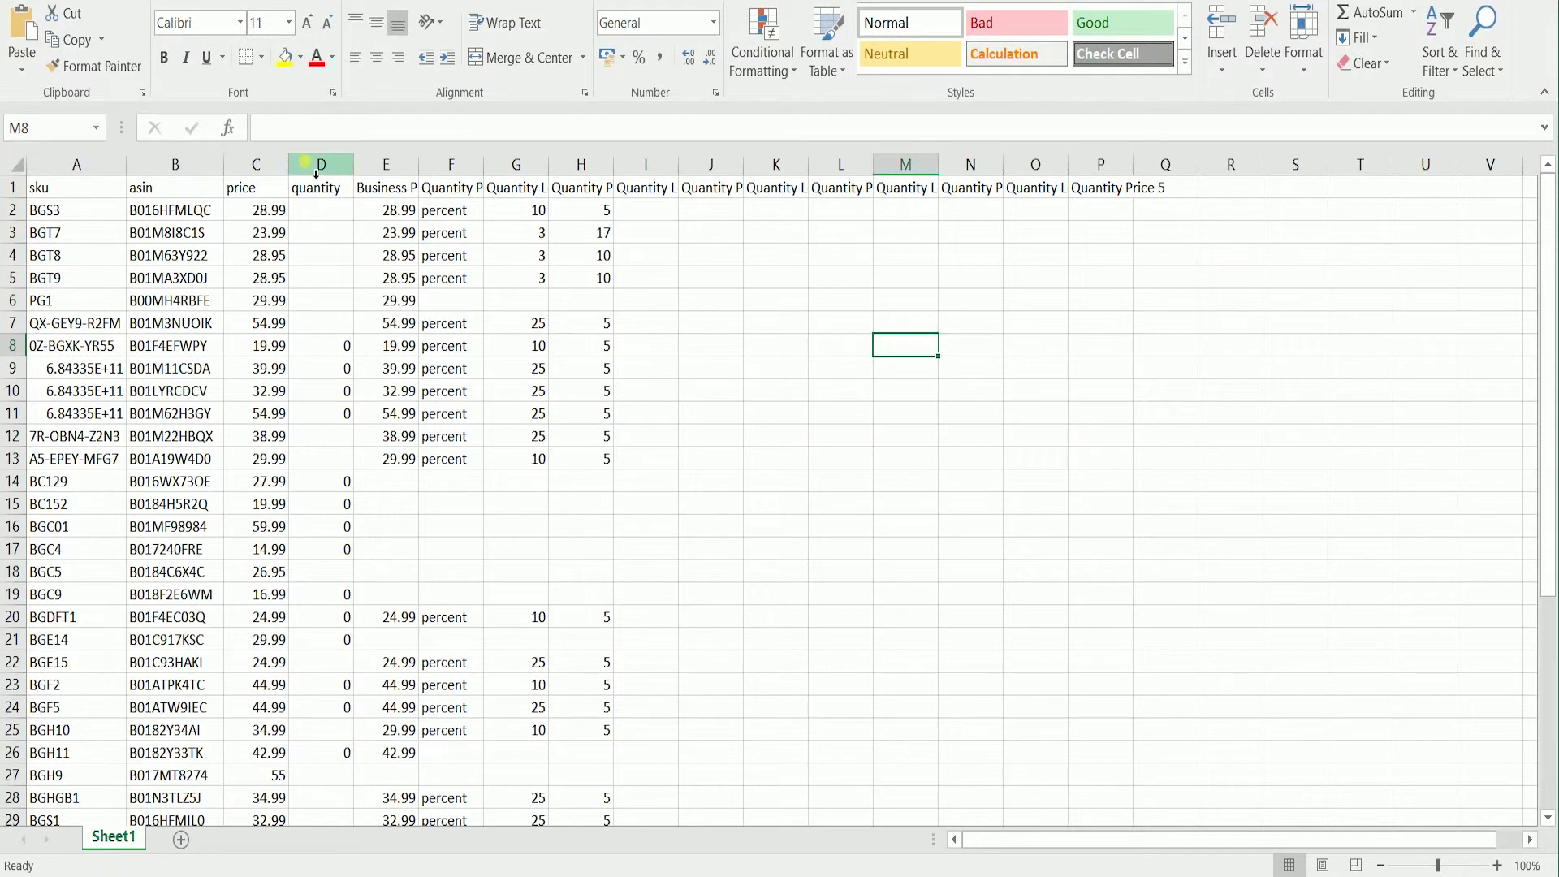
pyautogui.doubleClick(288, 165)
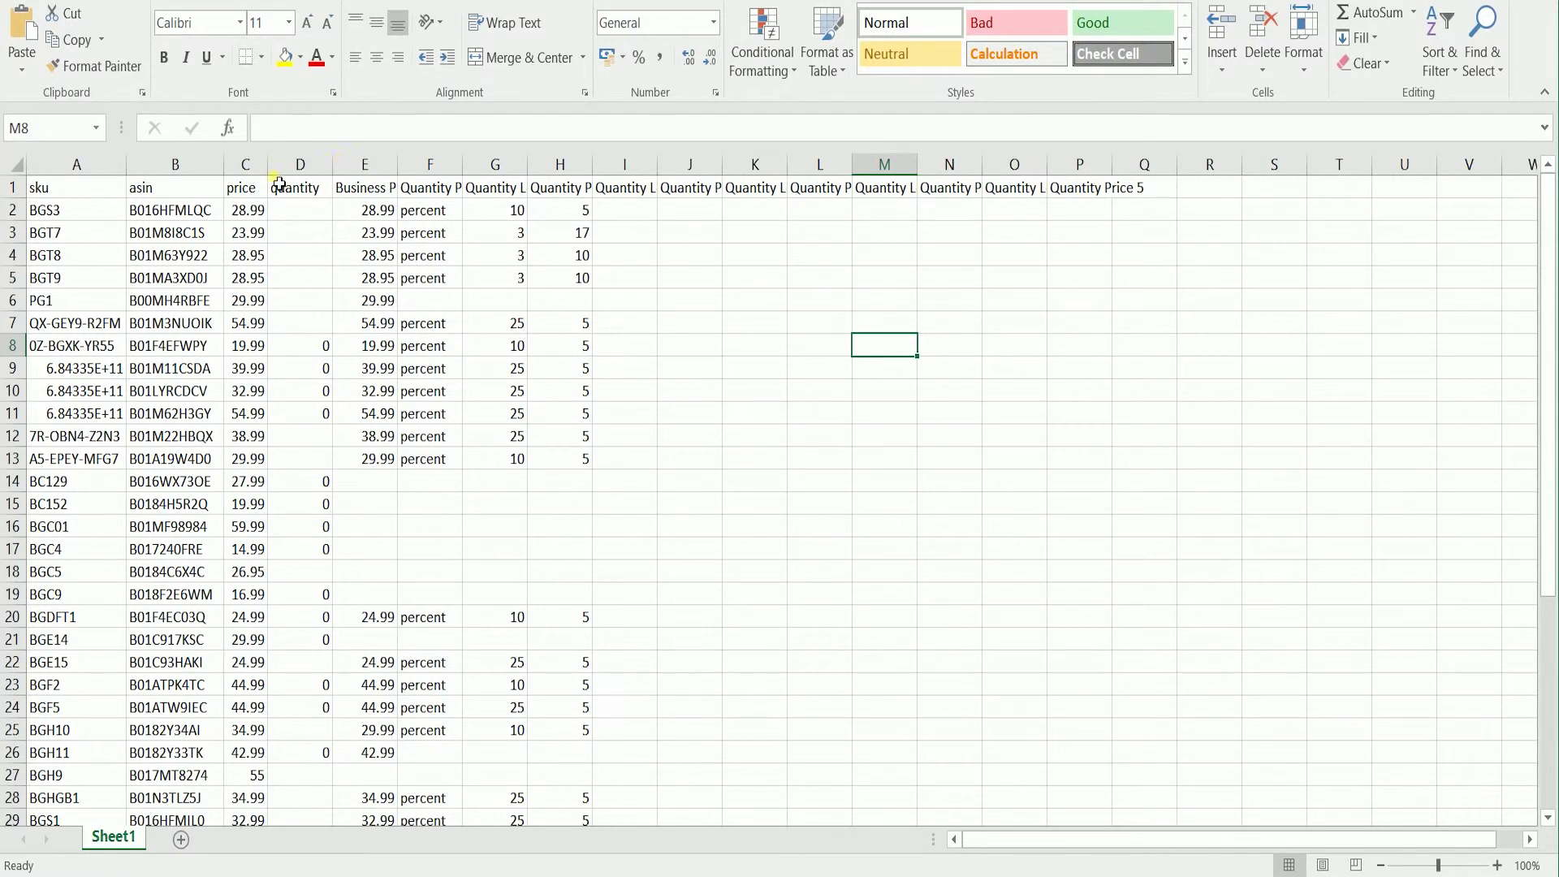
pyautogui.moveTo(268, 165); pyautogui.dragTo(341, 165)
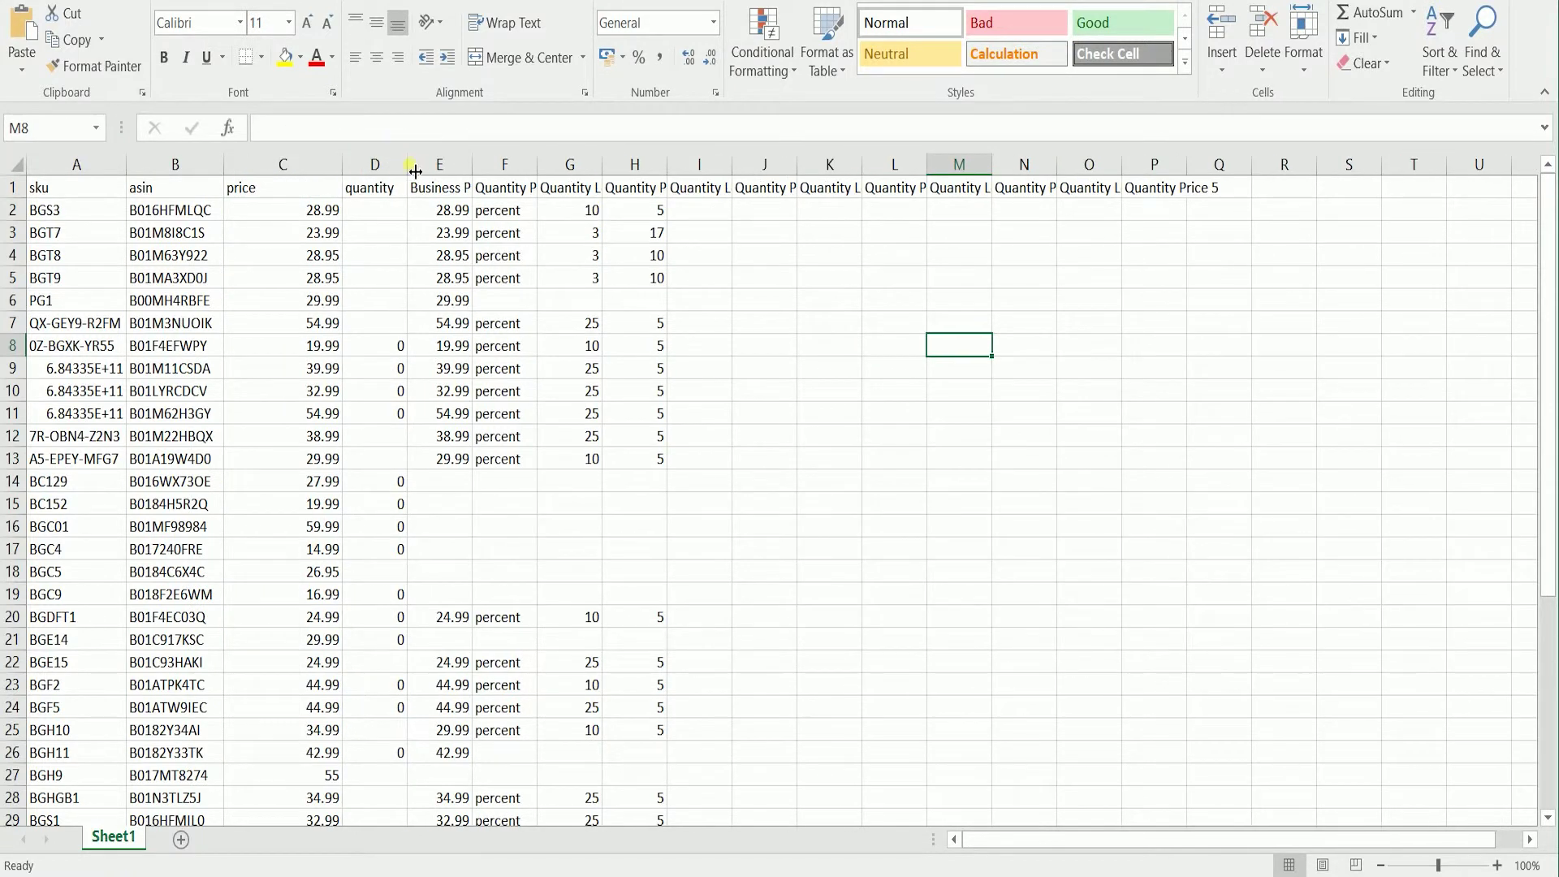
# Step: AutoFit columns E through I so Business Price and the Quantity headers show fully
pyautogui.doubleClick(471, 165)
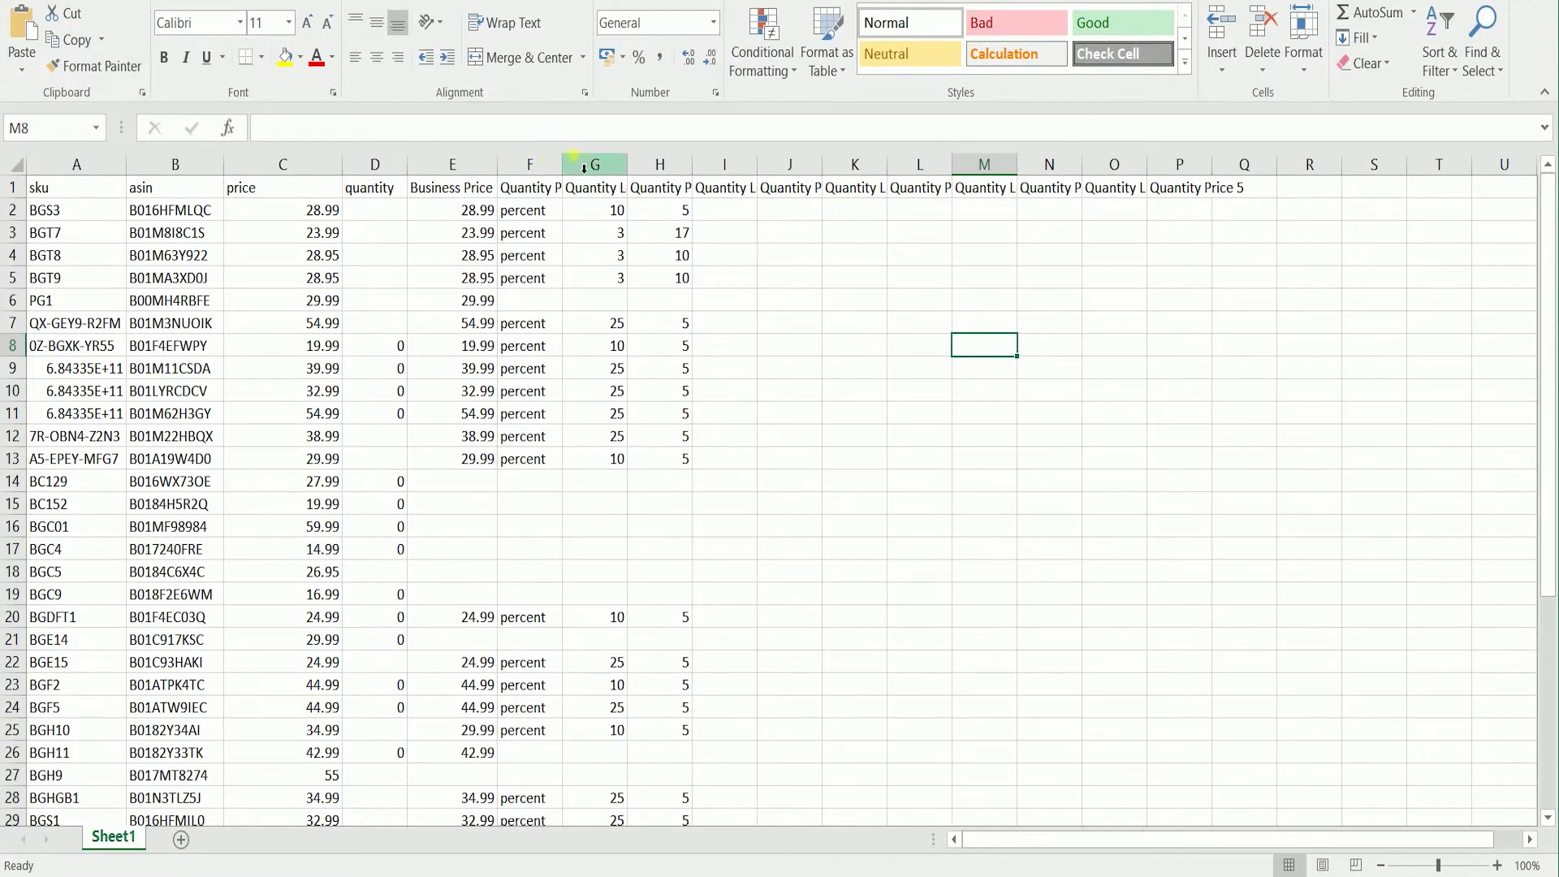
pyautogui.doubleClick(563, 165)
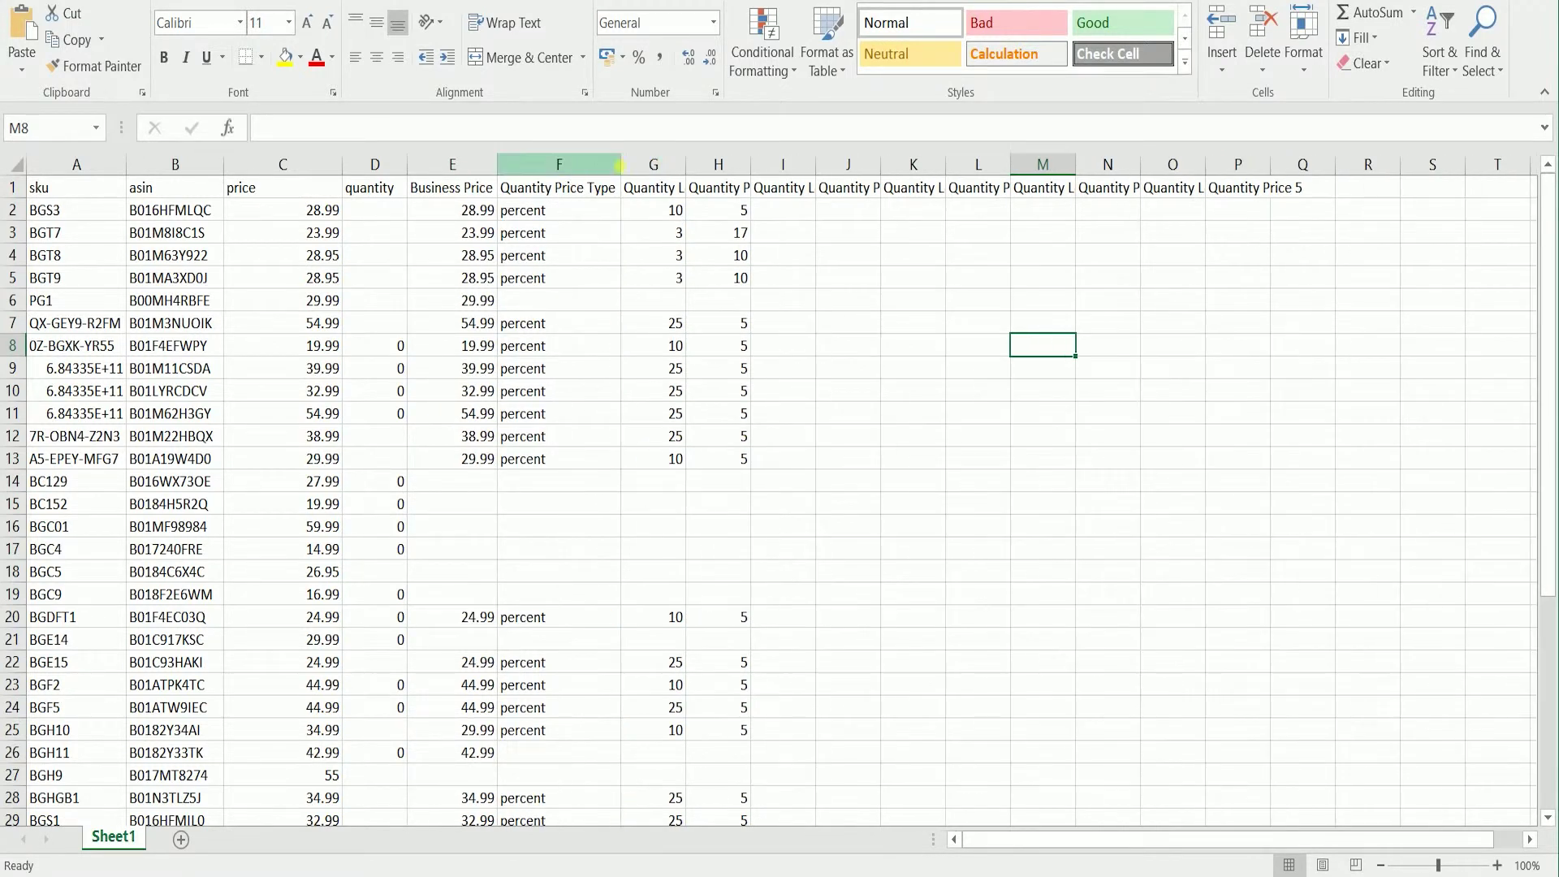
pyautogui.doubleClick(686, 167)
pyautogui.doubleClick(838, 166)
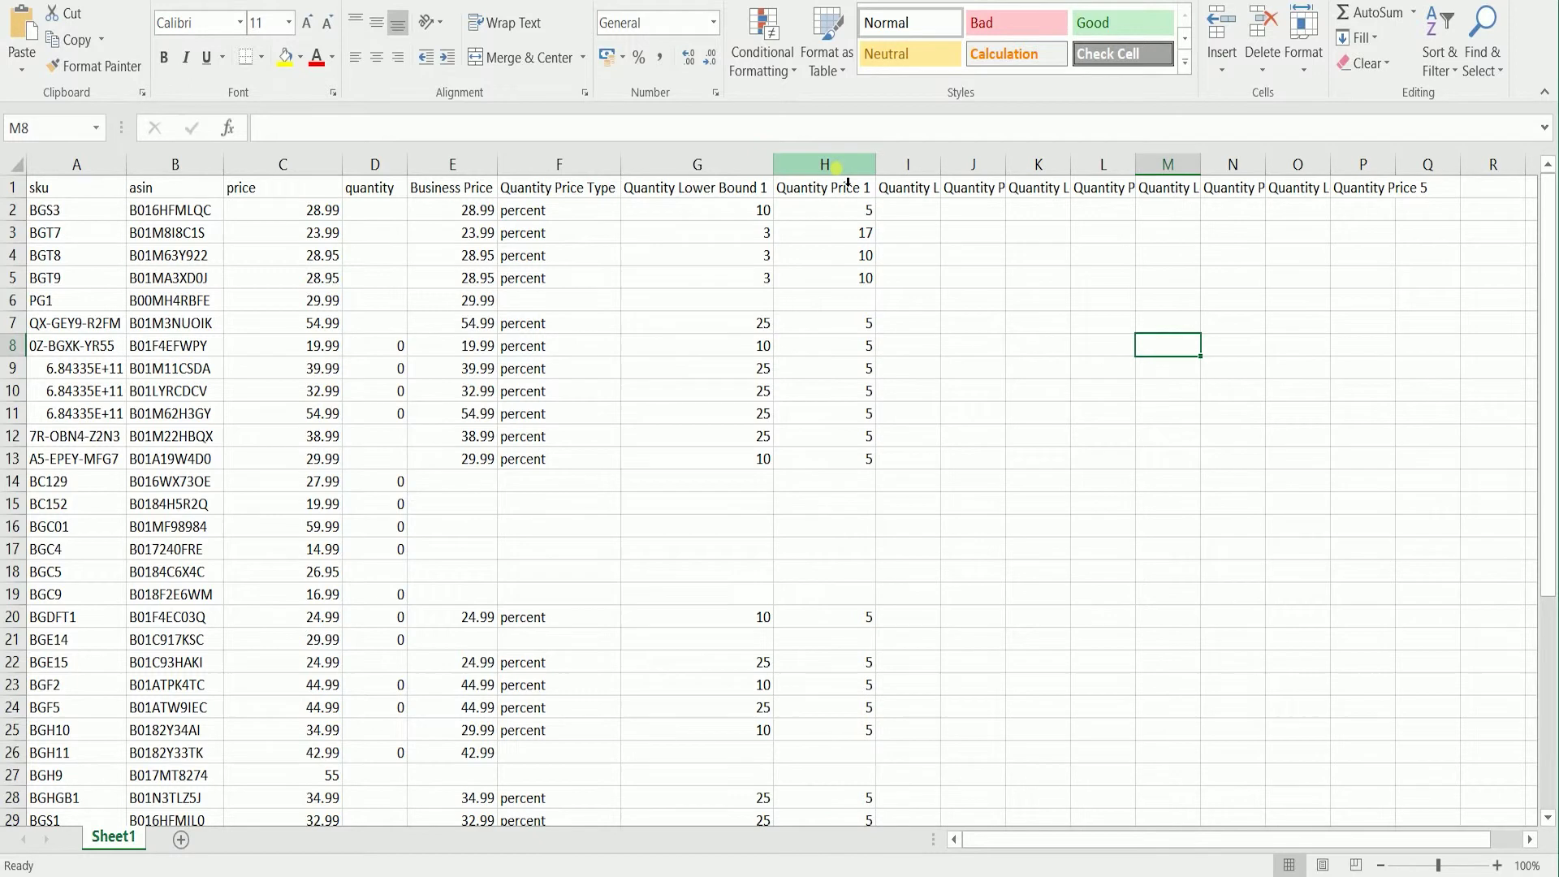
pyautogui.doubleClick(941, 164)
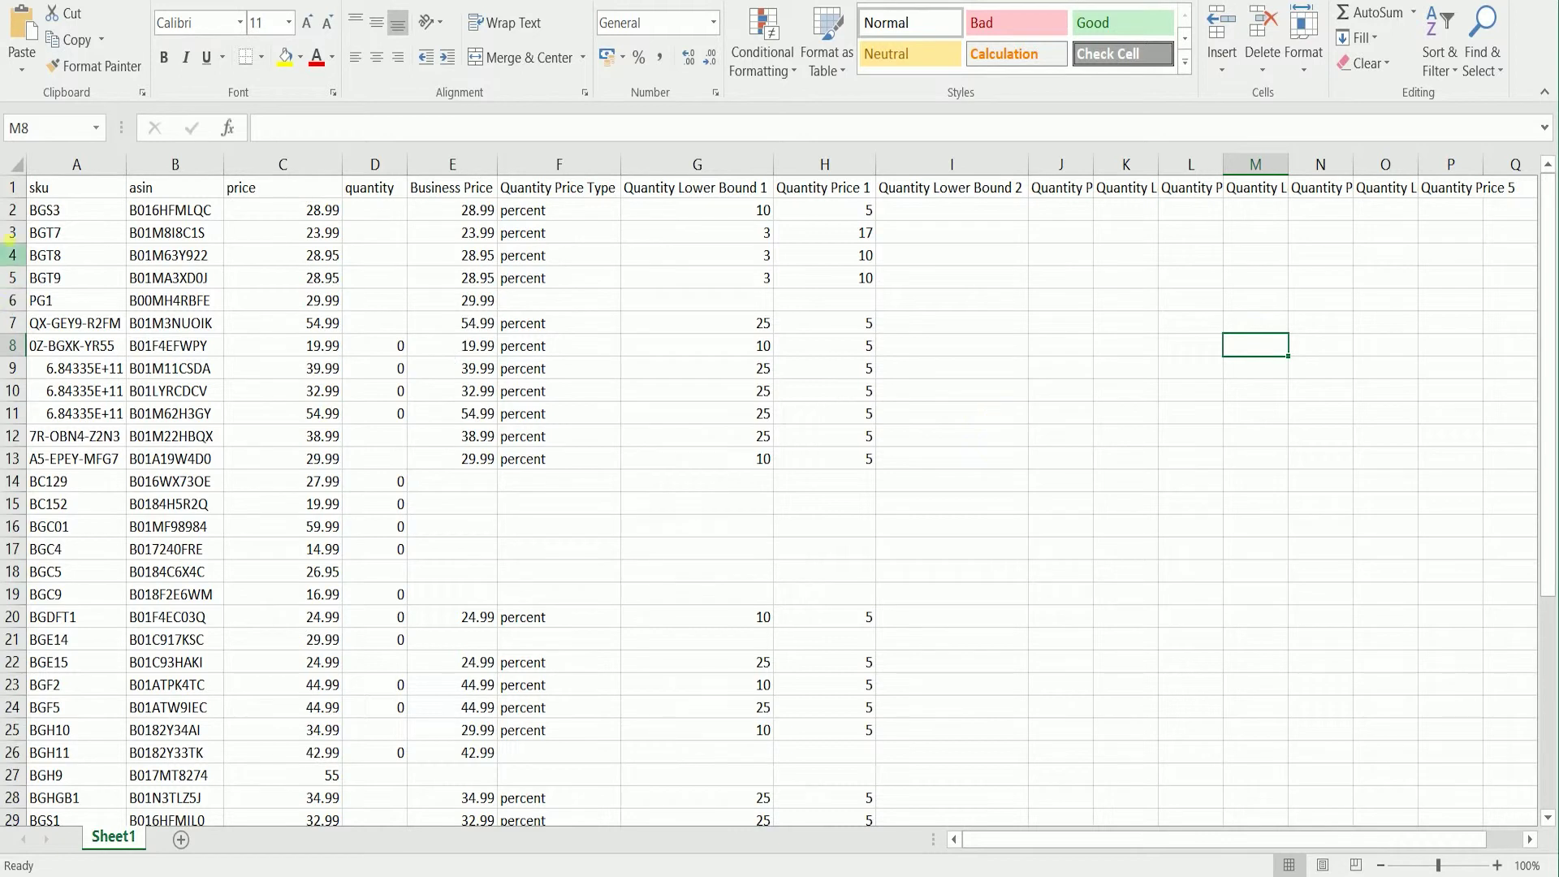
pyautogui.click(54, 195)
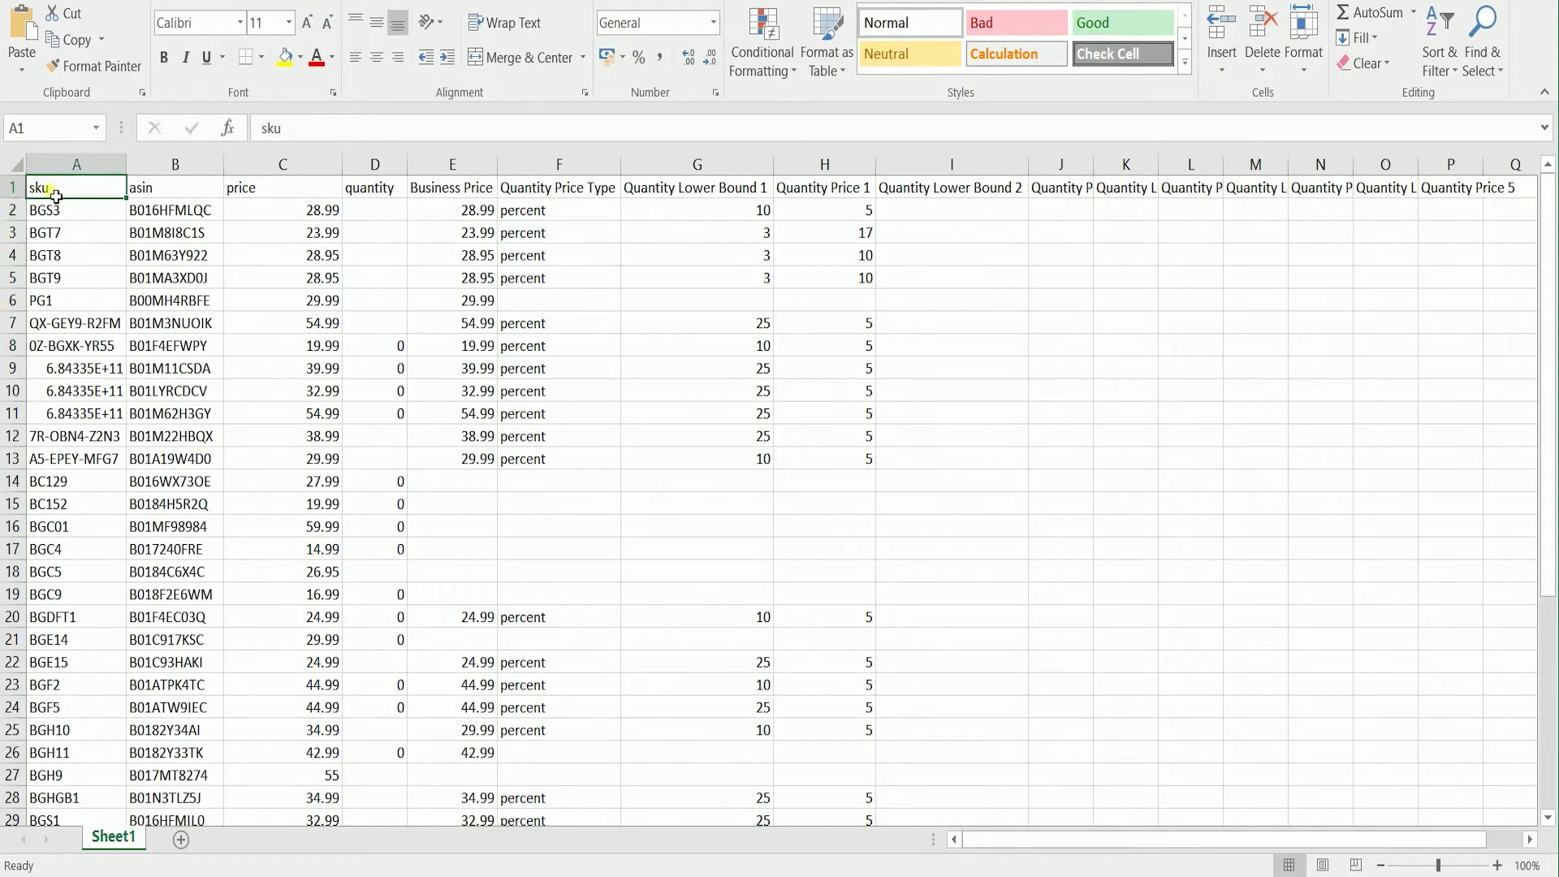
# Step: Select header row A1:Q1 and apply Filter from the right-click menu
pyautogui.keyDown('shift'); pyautogui.click(1519, 197); pyautogui.keyUp('shift')
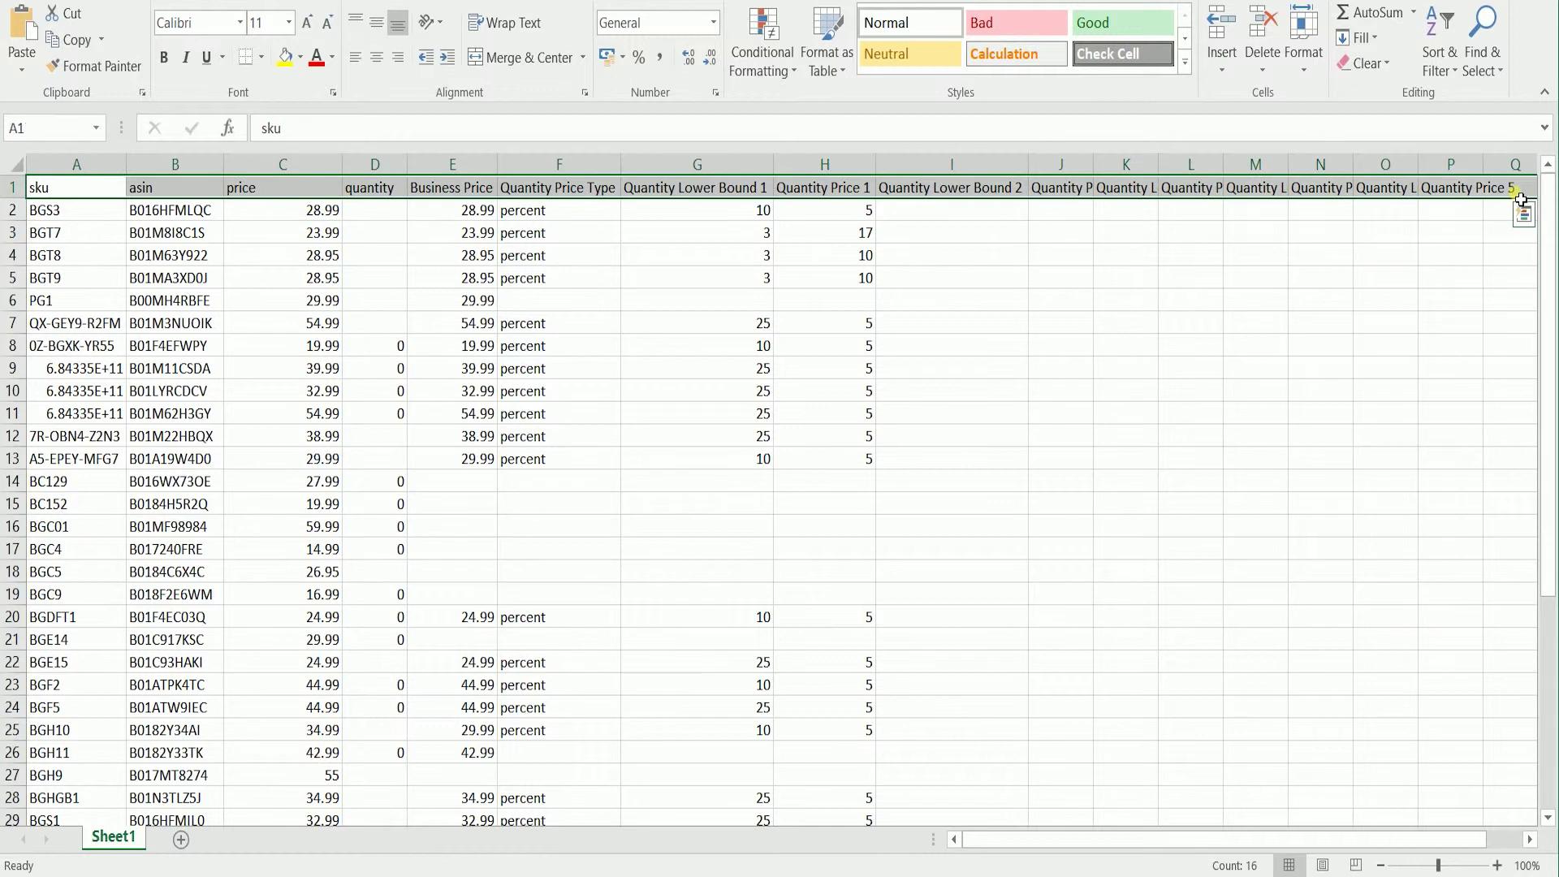
pyautogui.rightClick(1272, 196)
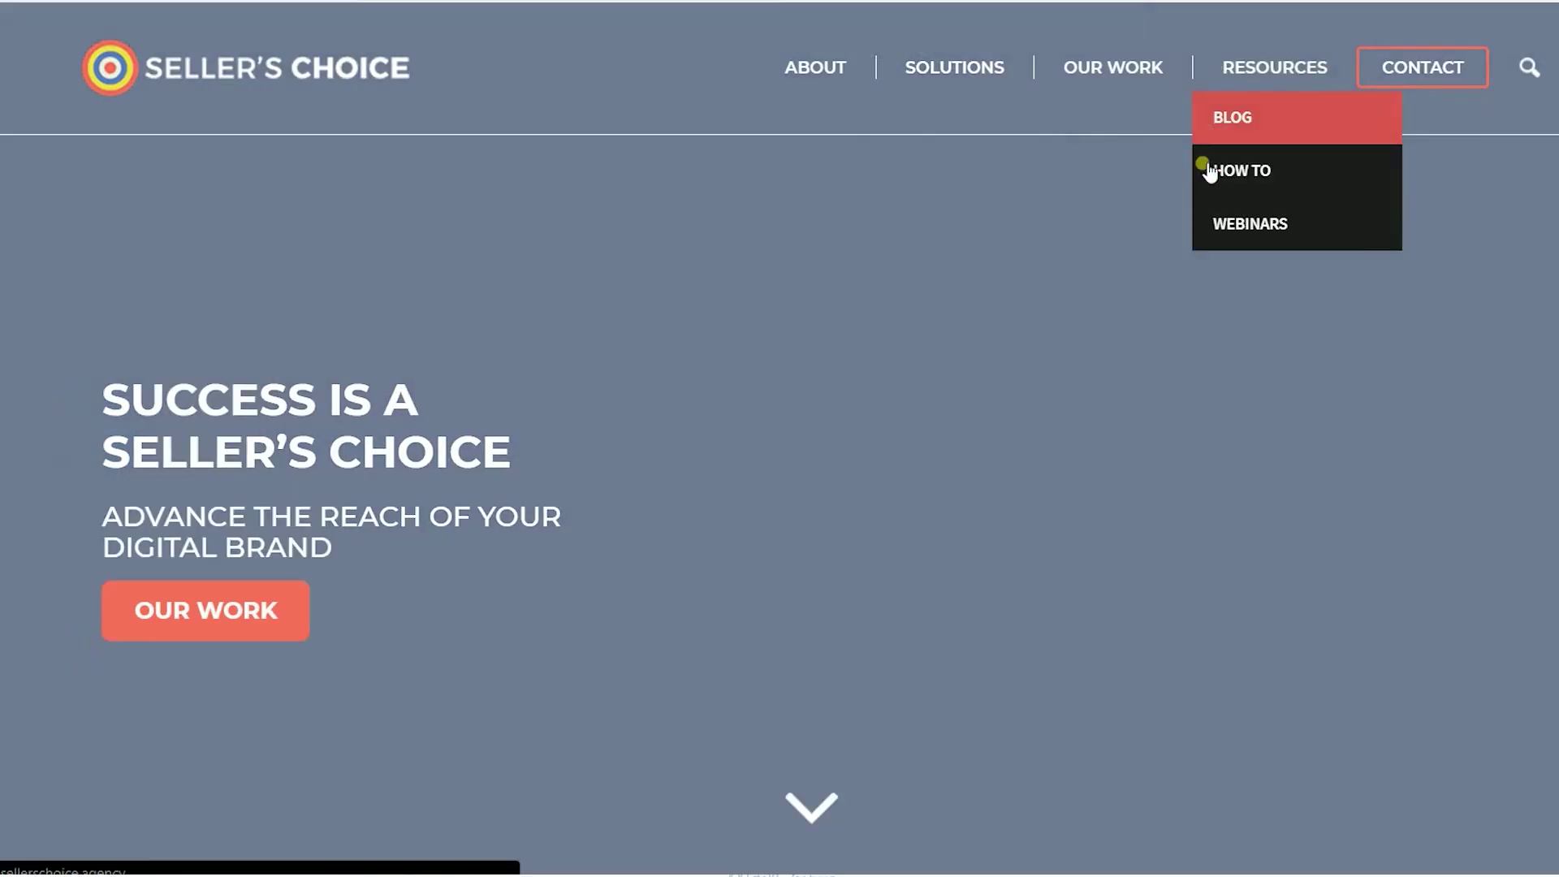
pyautogui.click(1205, 268)
# Step: View the Webinars page under Resources, then go back to the How To page
pyautogui.scroll(-6, 1199, 276)
pyautogui.scroll(6, 1199, 276)
pyautogui.moveTo(1299, 77)
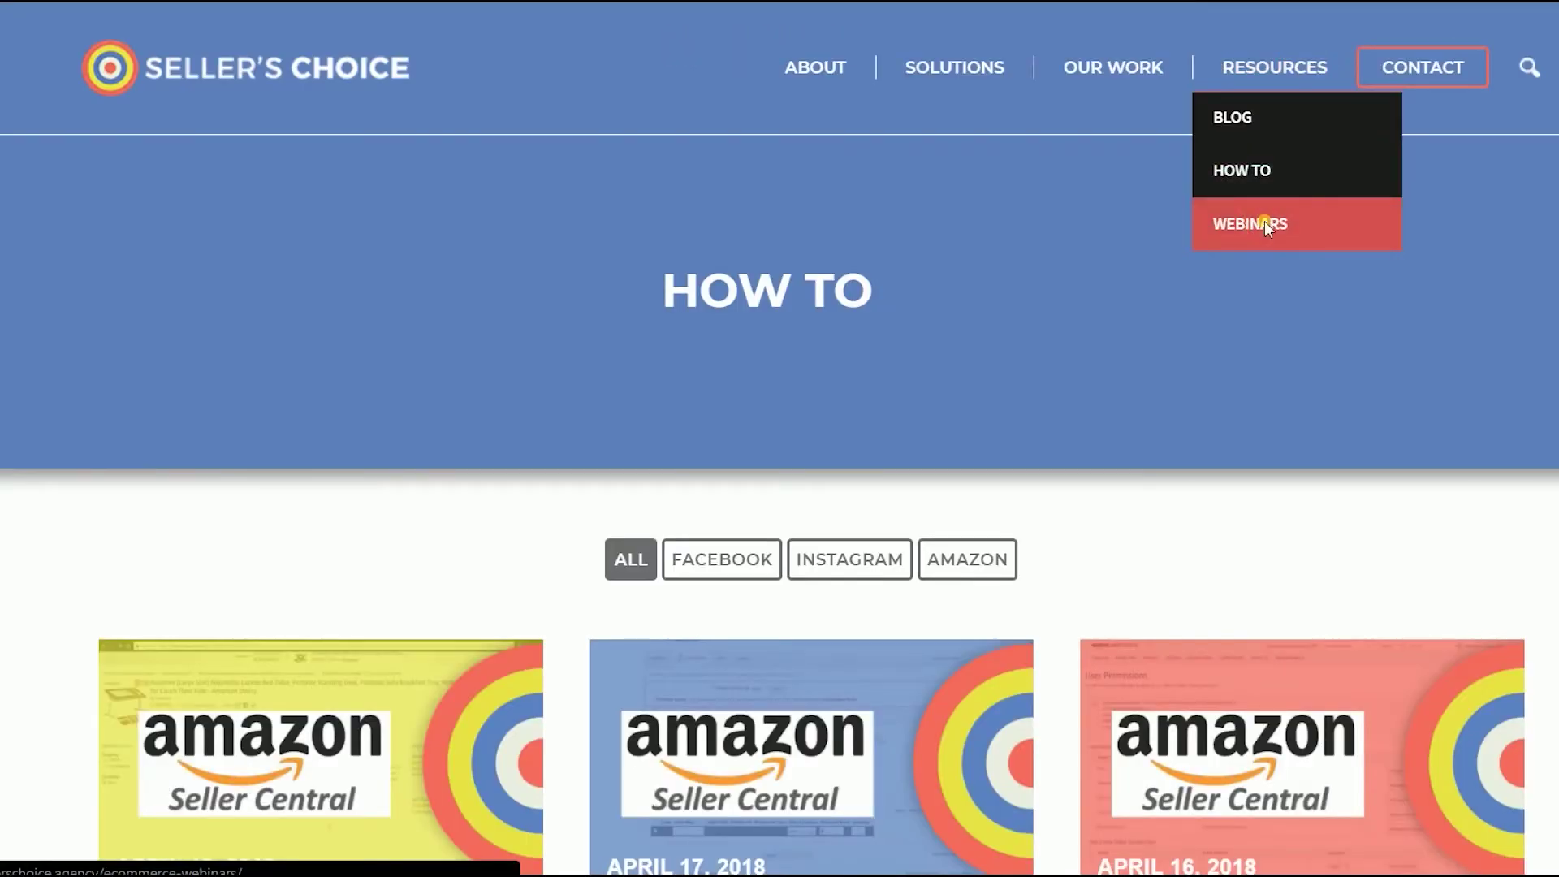
pyautogui.click(1265, 221)
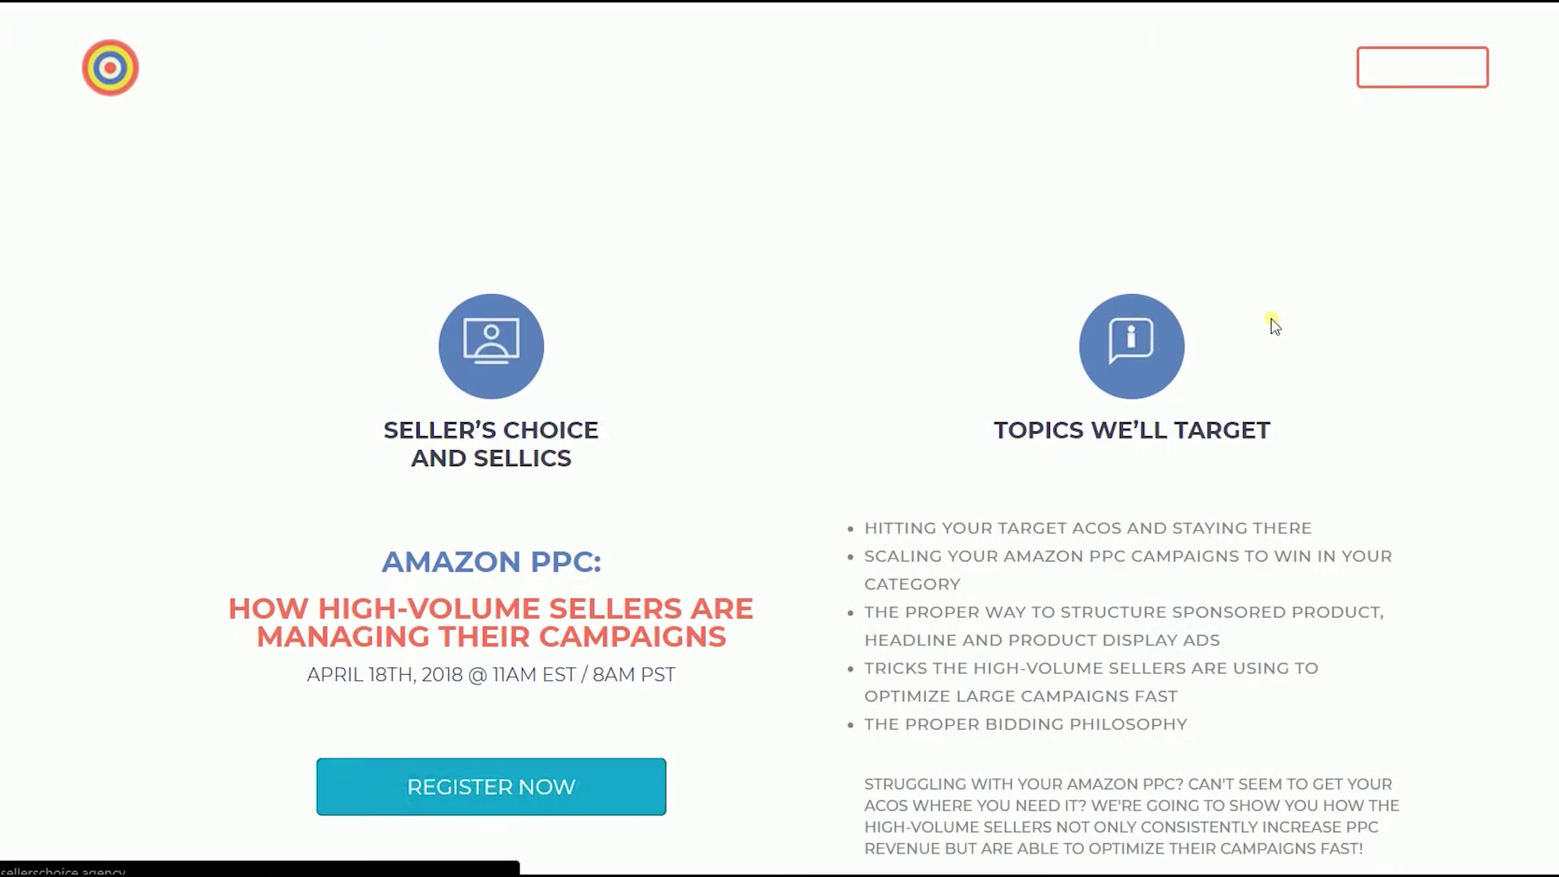
pyautogui.scroll(-6, 1275, 326)
pyautogui.scroll(7, 1275, 326)
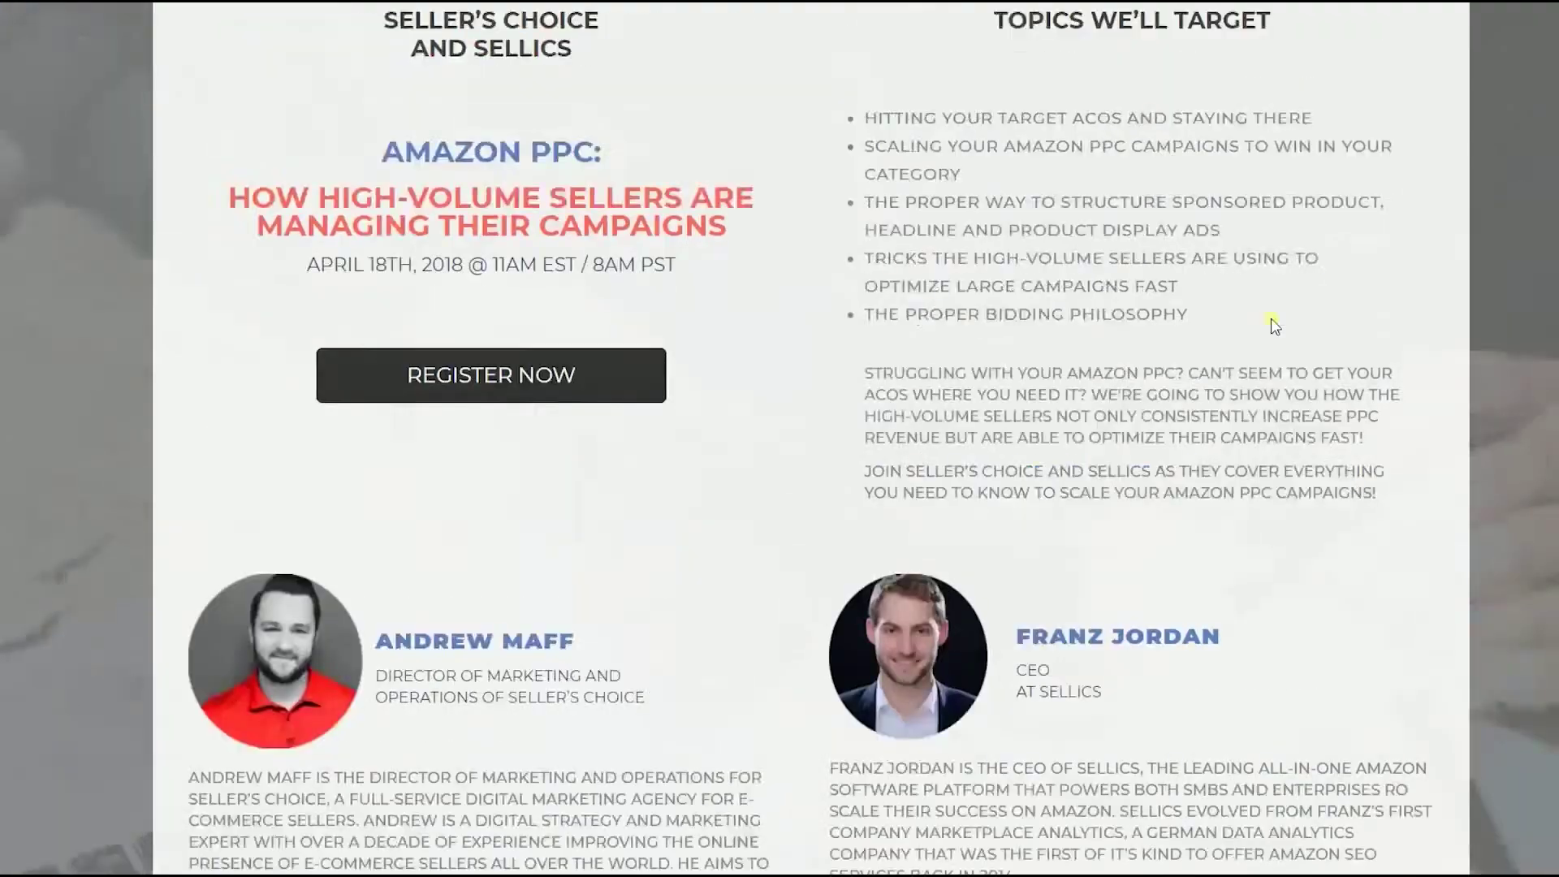
pyautogui.hotkey('alt', 'Left')
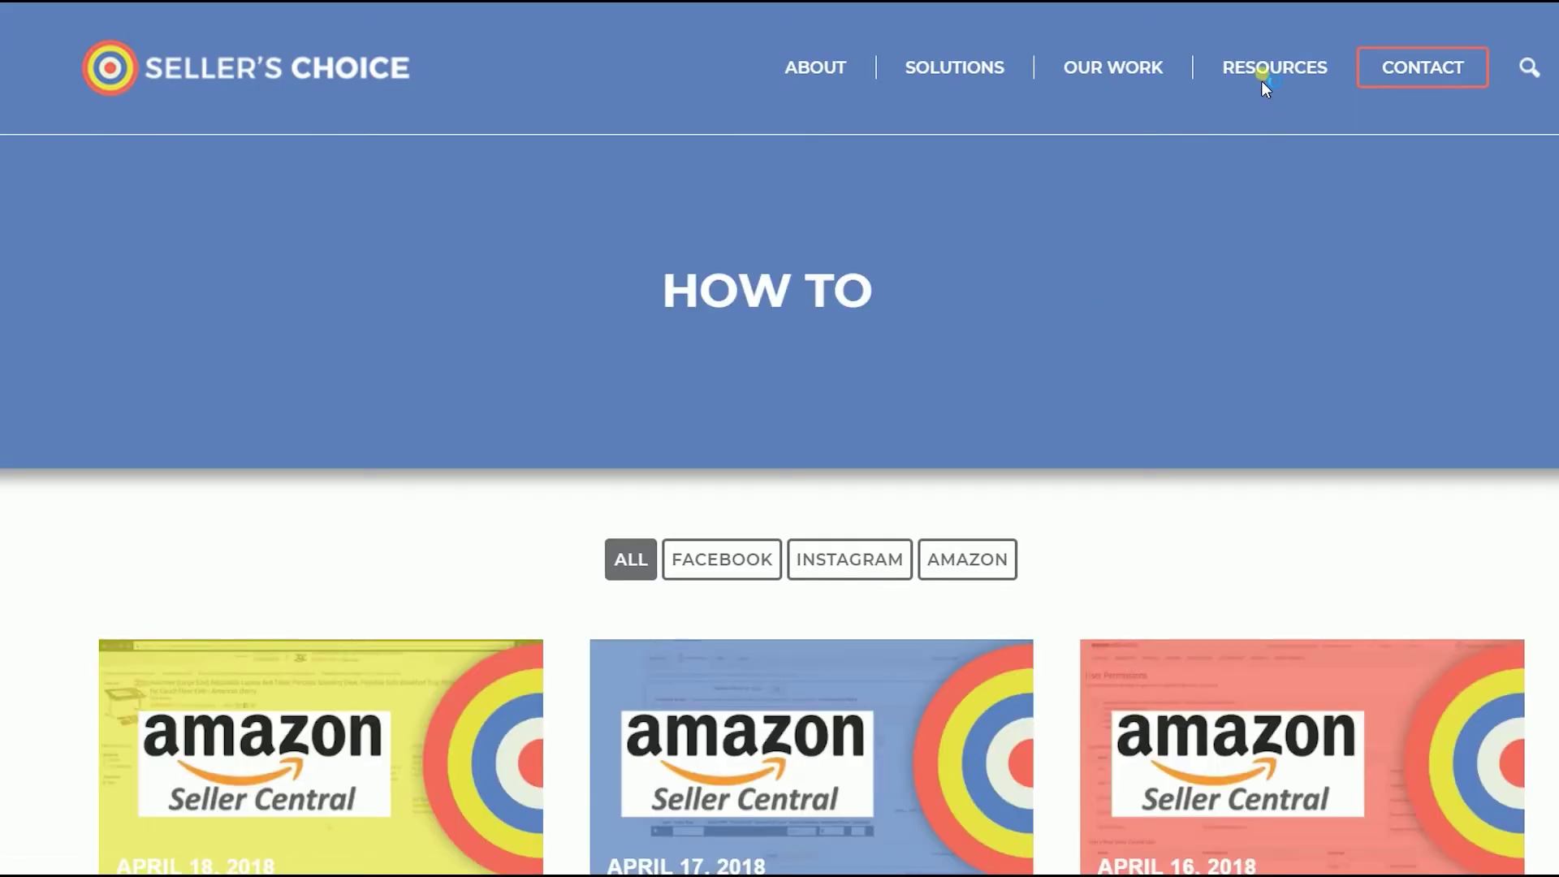
# Step: Open the Blog listing from the Resources menu and scroll through its posts
pyautogui.moveTo(1260, 81)
pyautogui.click(1261, 138)
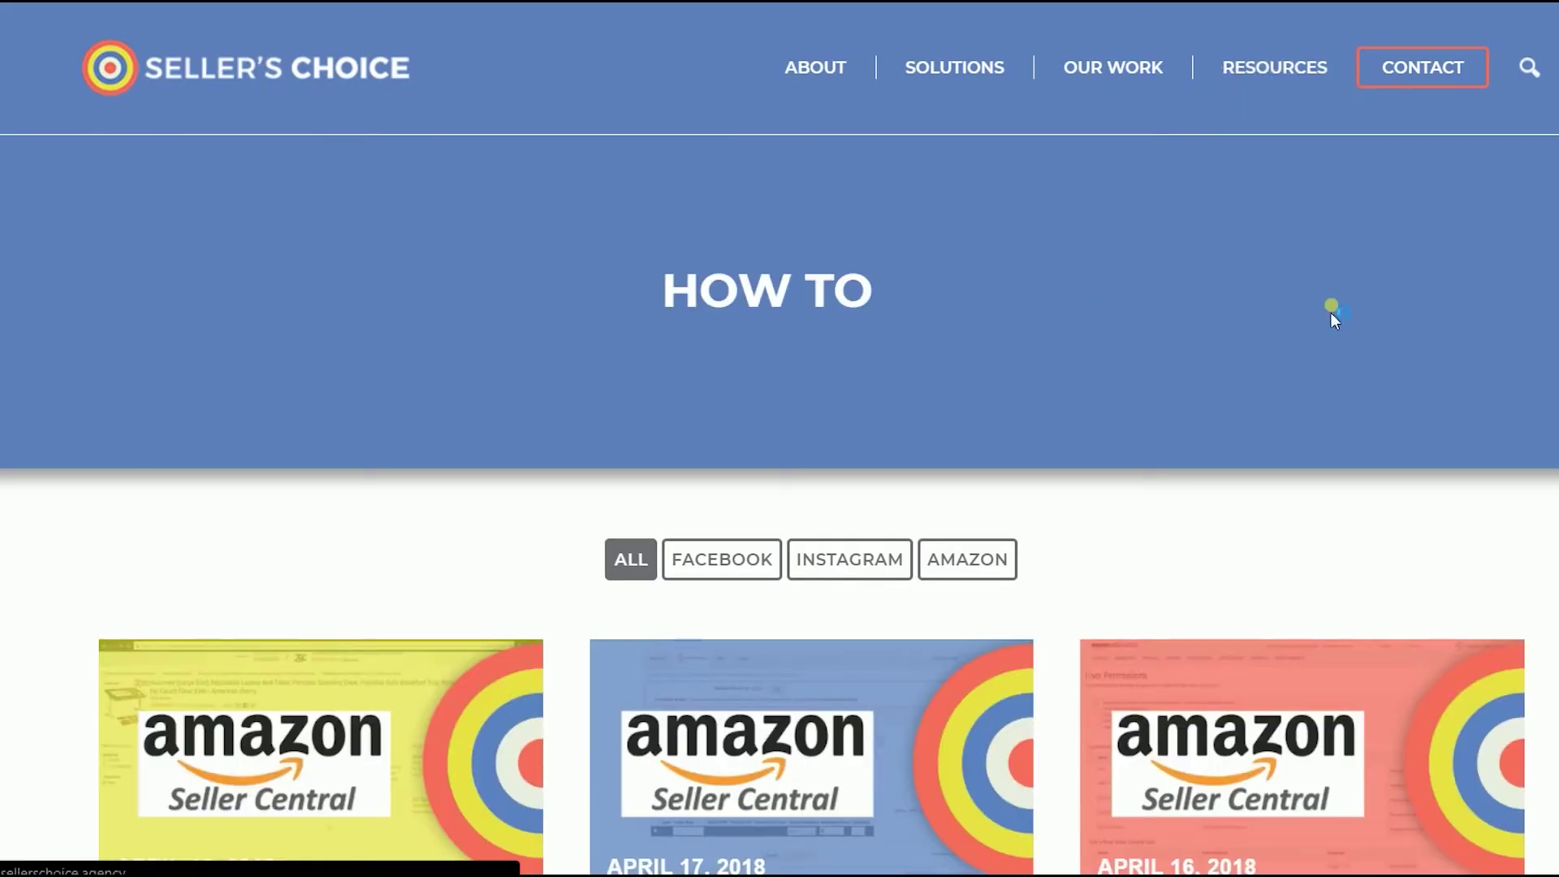
pyautogui.scroll(-12, 1333, 311)
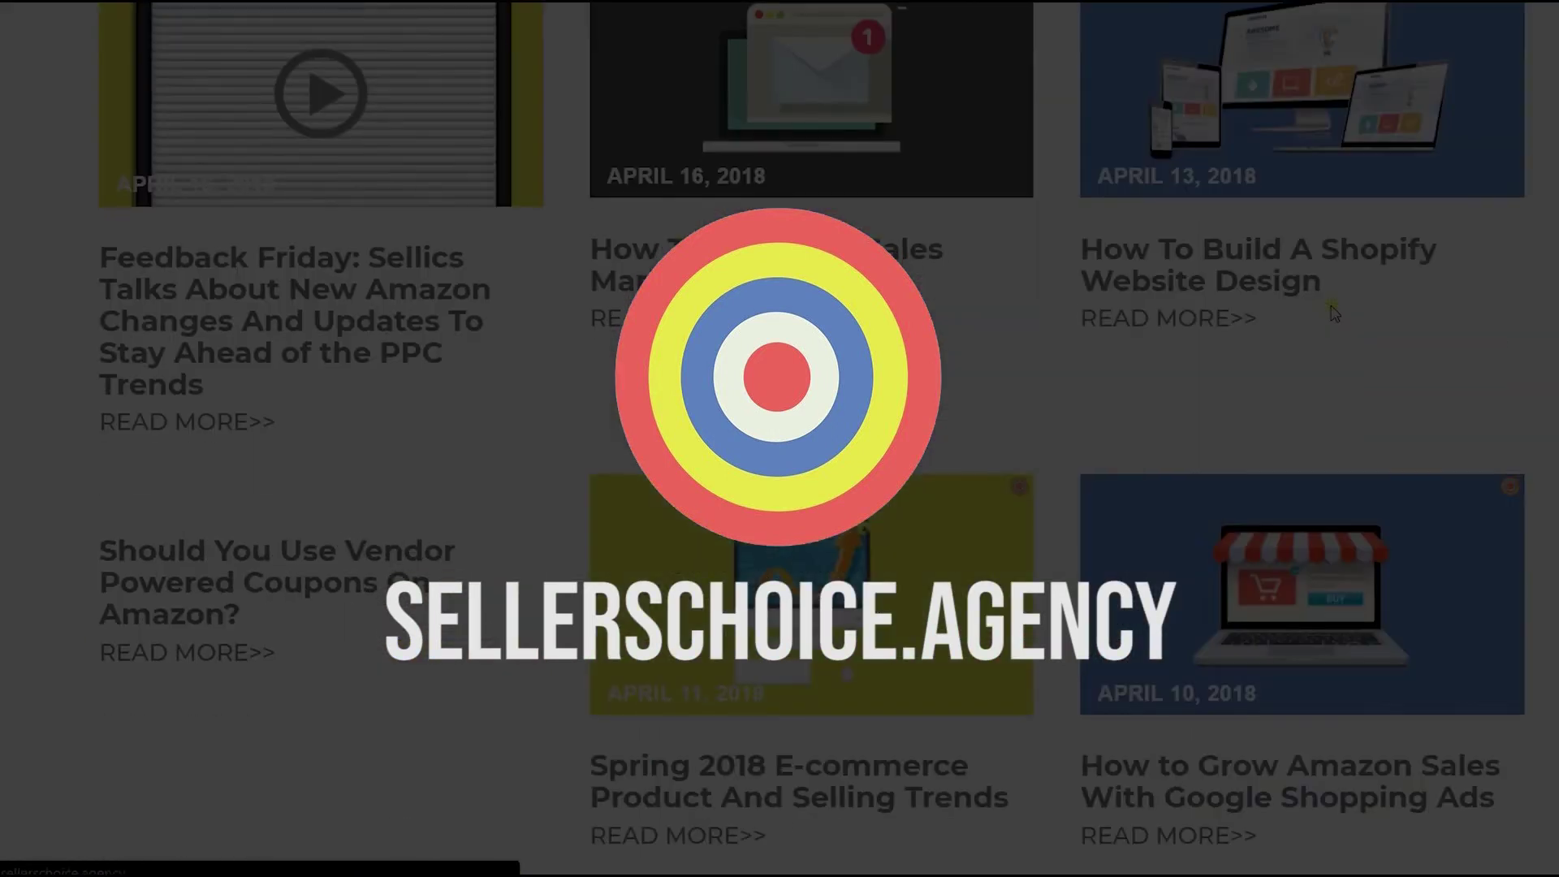
pyautogui.scroll(10, 1332, 311)
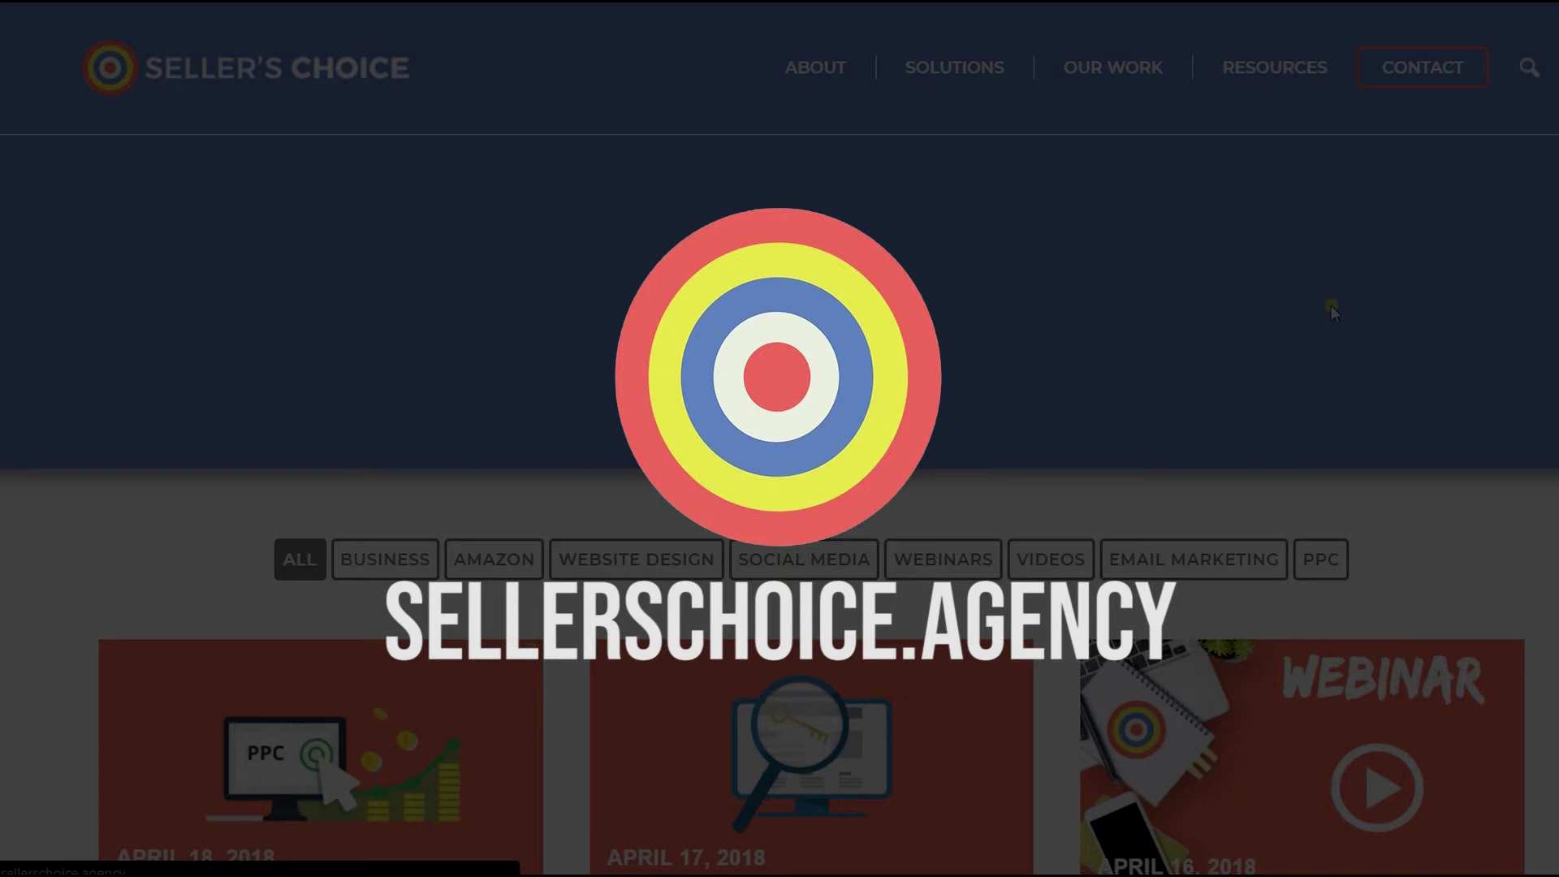